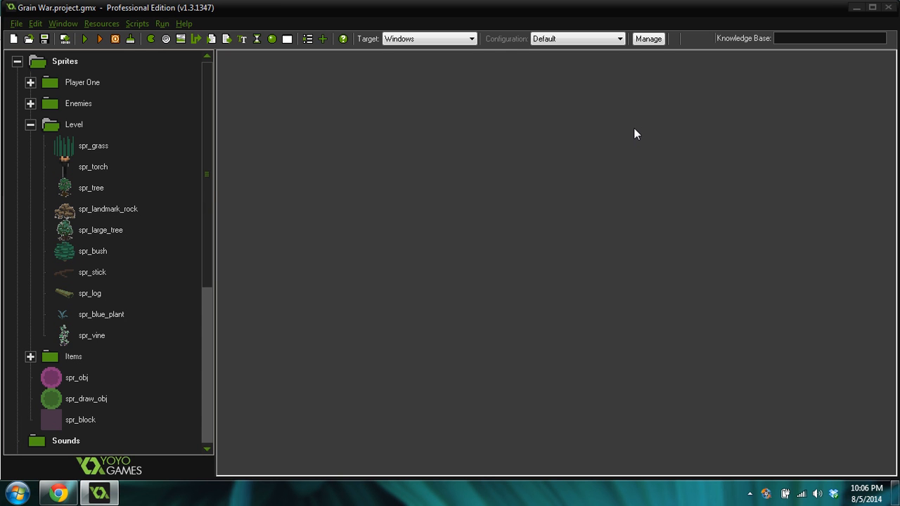
Collapse the Level folder within the Sprites resources.
drag(207, 183, 214, 153)
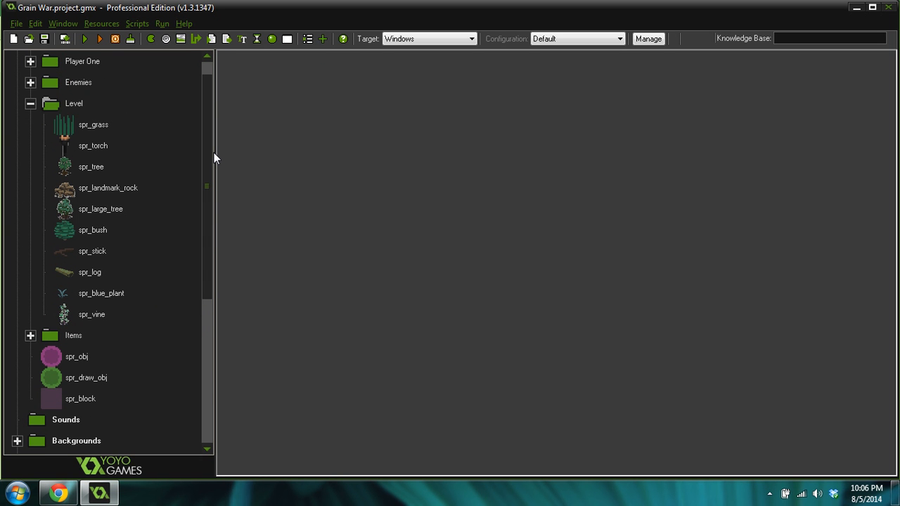
mouse_move(213, 149)
mouse_down()
mouse_move(213, 167)
mouse_move(215, 131)
mouse_up()
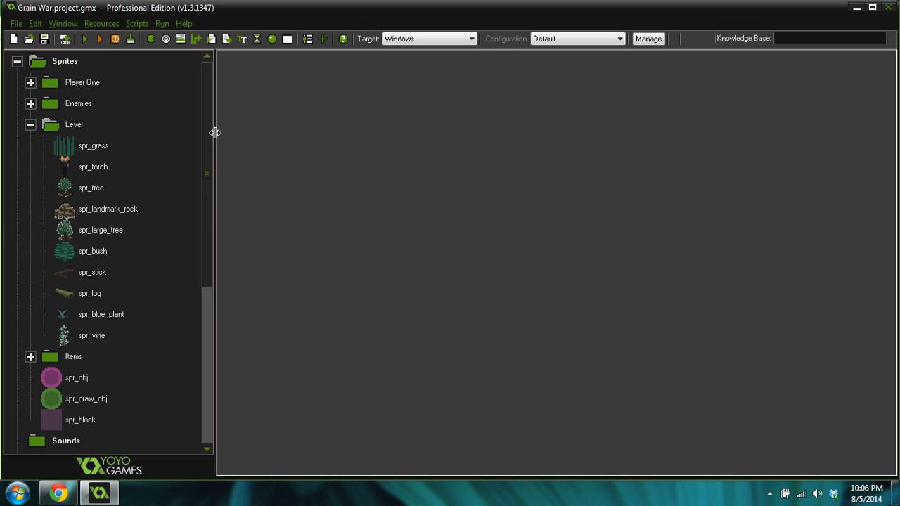
click(36, 127)
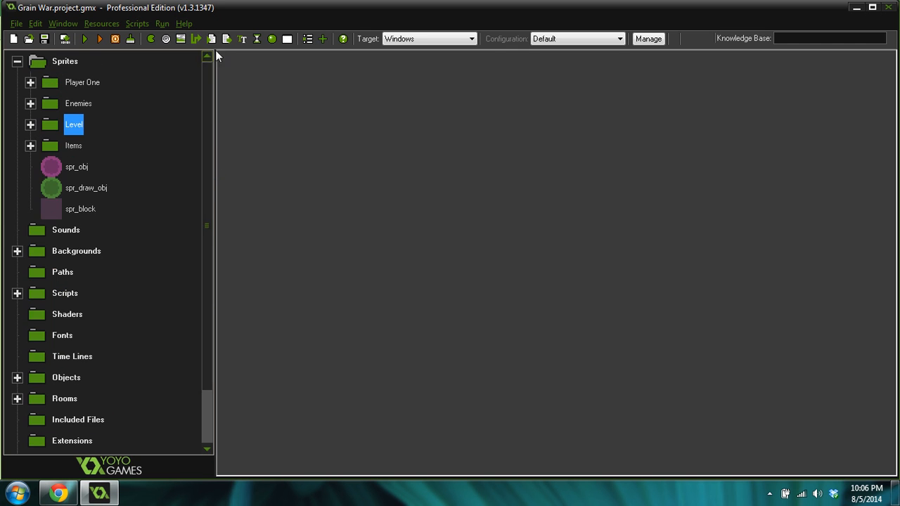
Create a new sprite and name it spr_boulder.
click(151, 38)
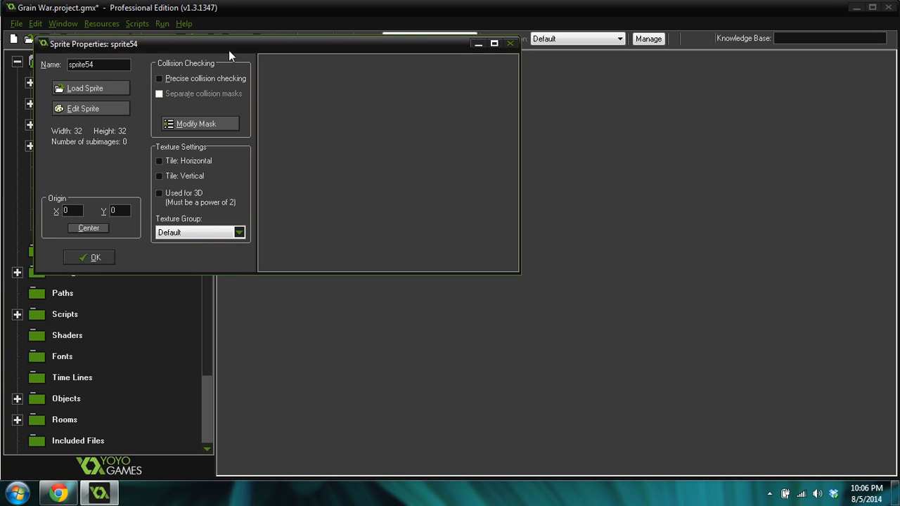
drag(222, 39, 384, 118)
drag(295, 129, 218, 138)
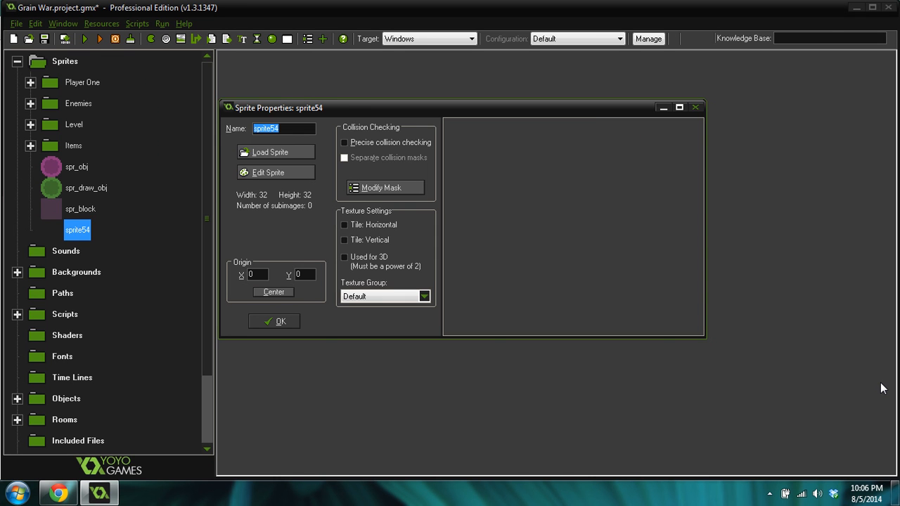
text(spr_boulder)
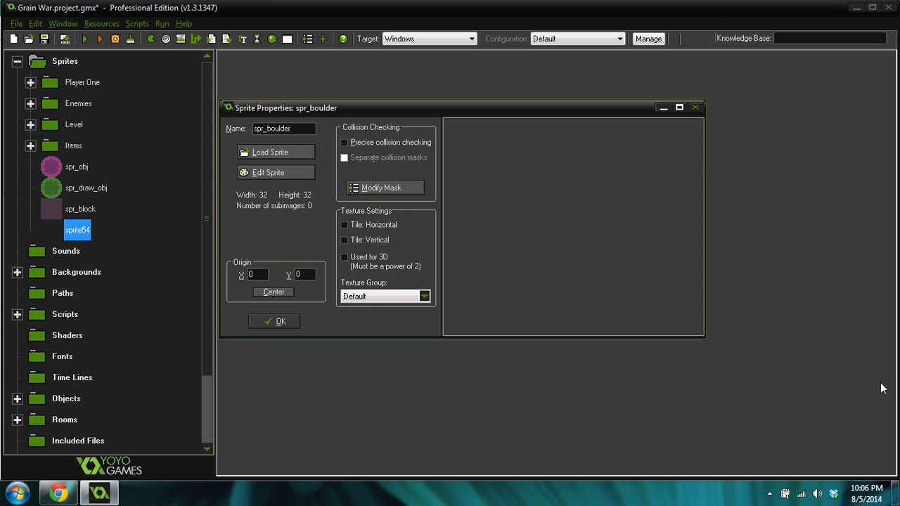
Open the boulder sprite for editing and create a blank image 48 pixels wide and 48 pixels high.
click(269, 173)
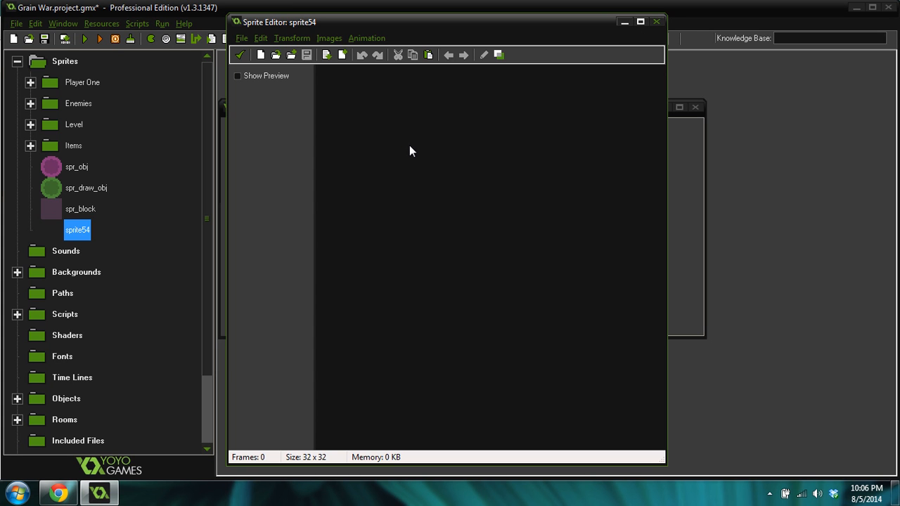
click(260, 56)
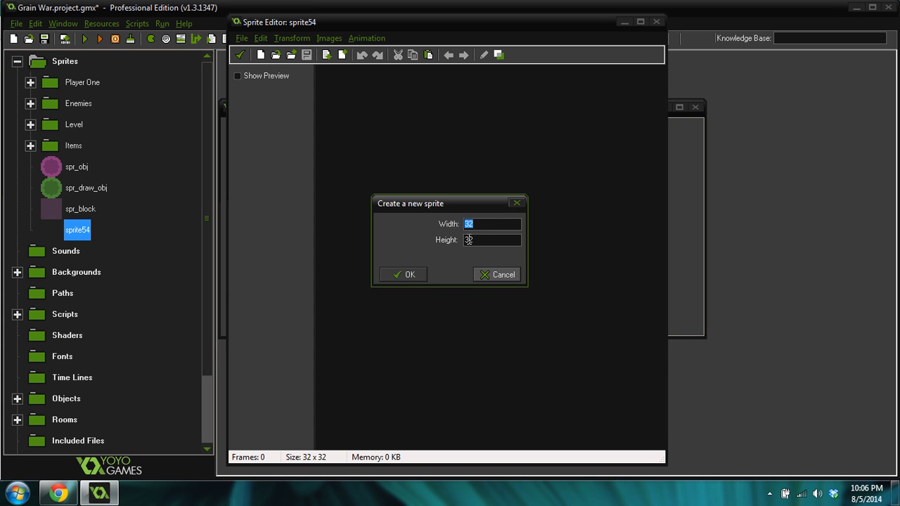
click(420, 275)
click(291, 56)
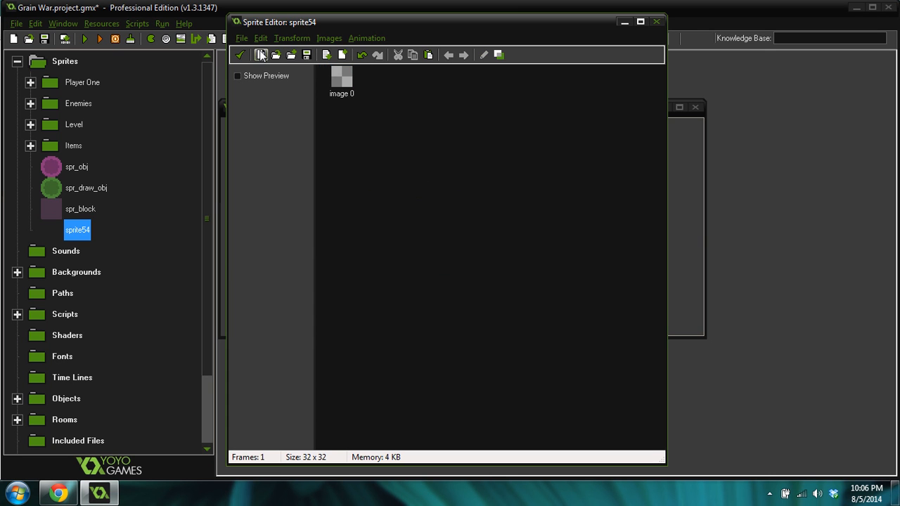
text(48)
key(Tab)
text(48)
click(410, 275)
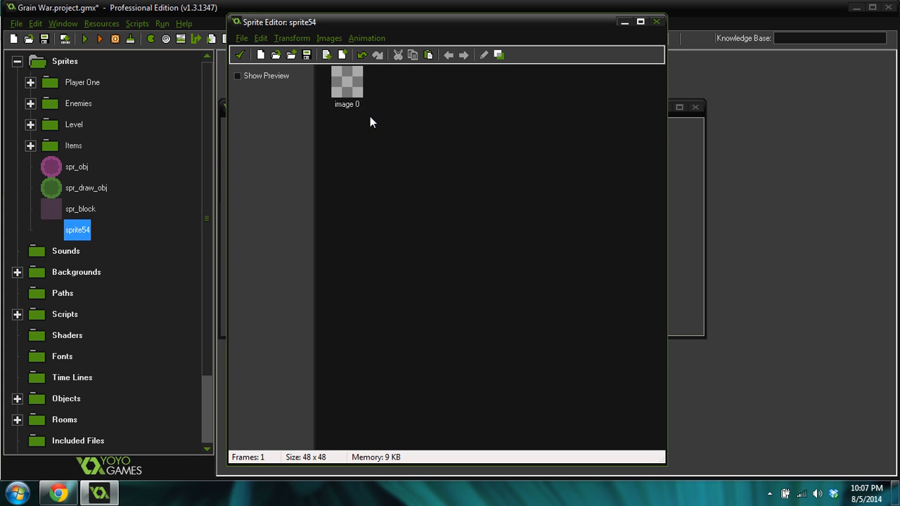
Open the blank image in a maximized image editor and set the left colour to dark brown, RGB 86, 74, 46.
double_click(351, 88)
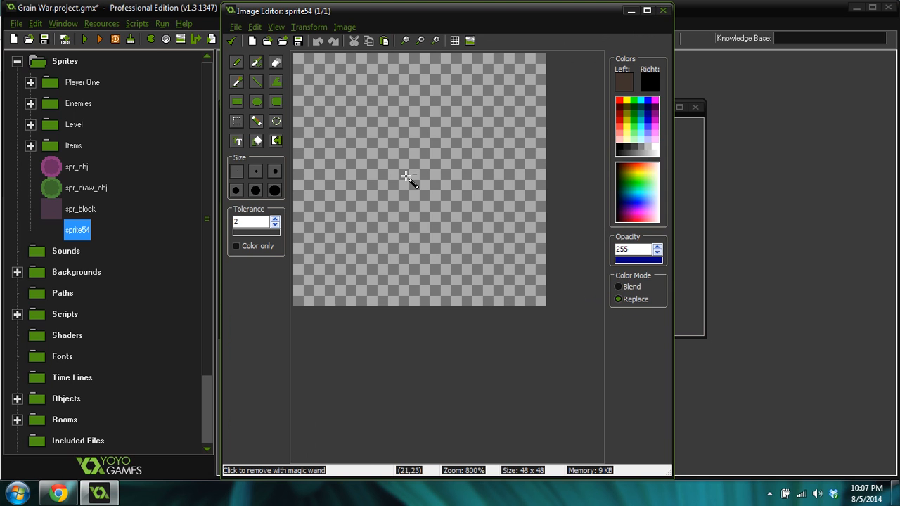
click(647, 10)
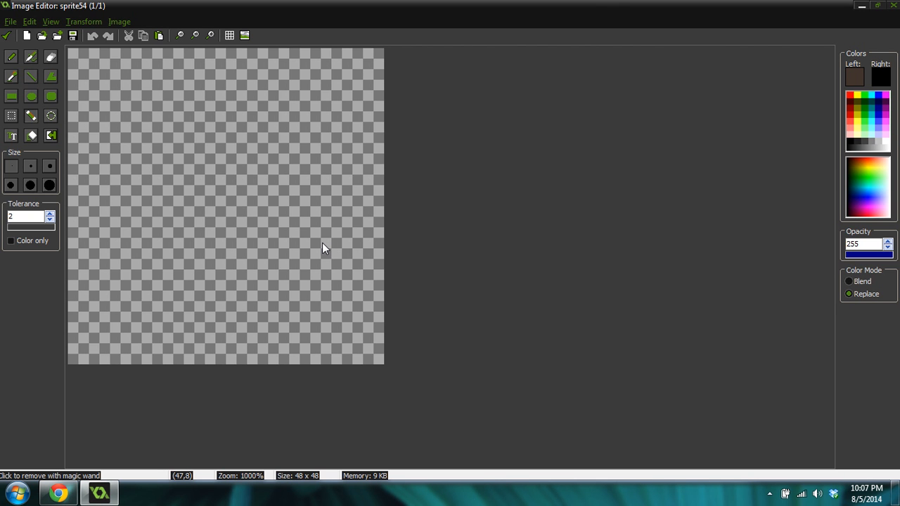
click(8, 57)
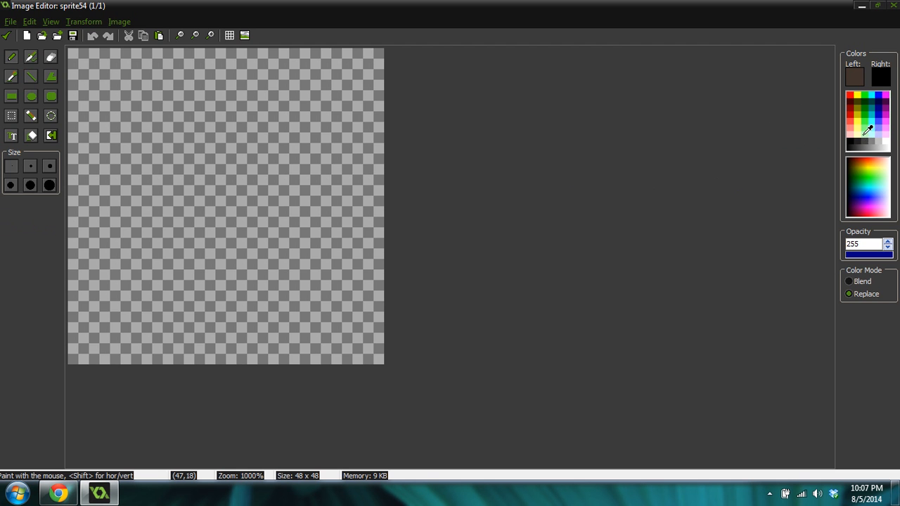
click(863, 166)
click(865, 164)
click(855, 78)
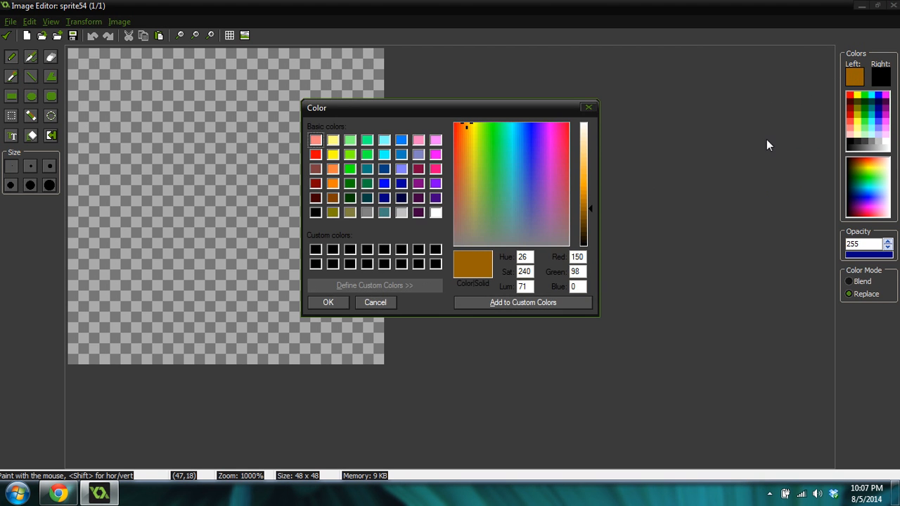
drag(473, 202, 467, 207)
click(588, 217)
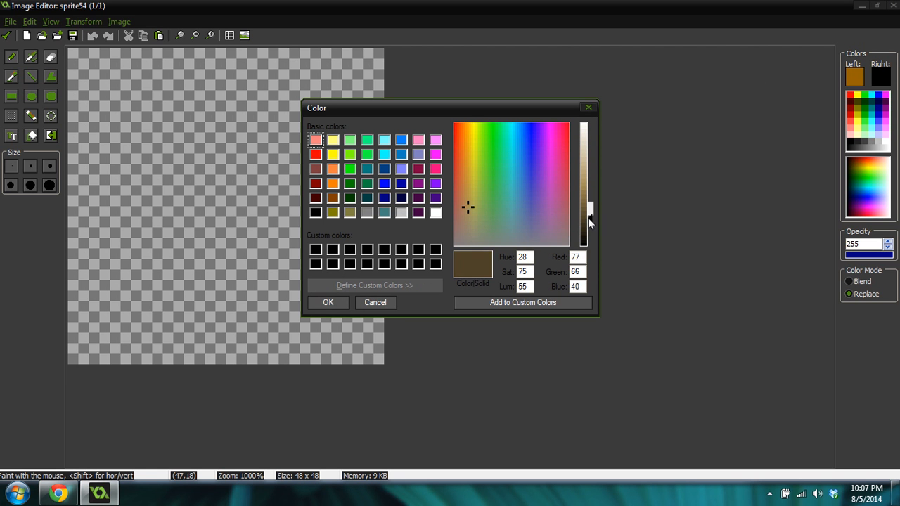
drag(588, 216, 589, 214)
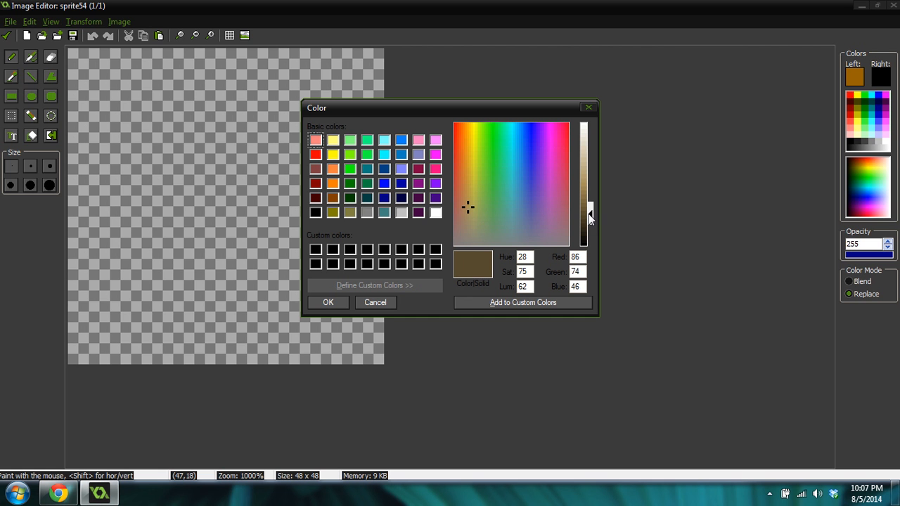
click(328, 302)
Draw the boulder's angular outline and inner facet edges with thin dark brown straight lines, dividing it into top, centre, right and lower facets.
click(30, 76)
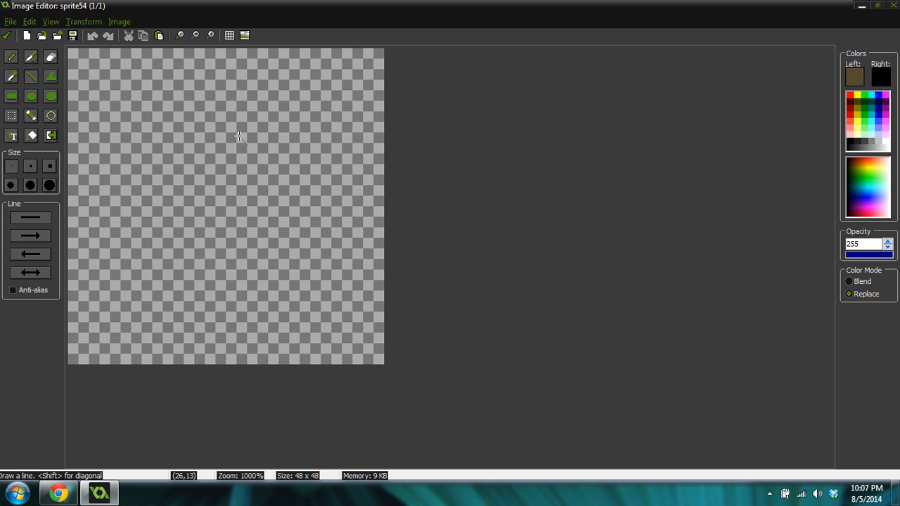
drag(128, 203, 90, 223)
mouse_move(90, 224)
mouse_down()
mouse_move(119, 311)
mouse_move(239, 336)
mouse_move(349, 301)
mouse_move(295, 255)
mouse_move(216, 274)
mouse_move(128, 204)
mouse_up()
mouse_move(353, 302)
mouse_down()
mouse_move(361, 264)
mouse_move(350, 229)
mouse_move(365, 205)
mouse_move(297, 112)
mouse_move(267, 178)
mouse_move(292, 251)
mouse_up()
key(ctrl)
key(ctrl+z)
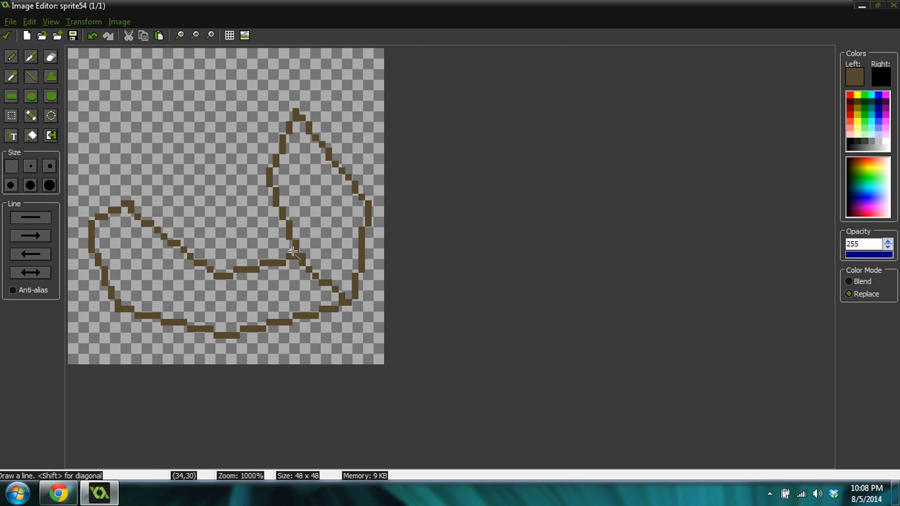
mouse_move(269, 177)
mouse_down()
mouse_move(164, 203)
mouse_move(96, 188)
mouse_move(185, 123)
mouse_move(291, 111)
mouse_up()
ctrl+scroll(297, 220, down, 4)
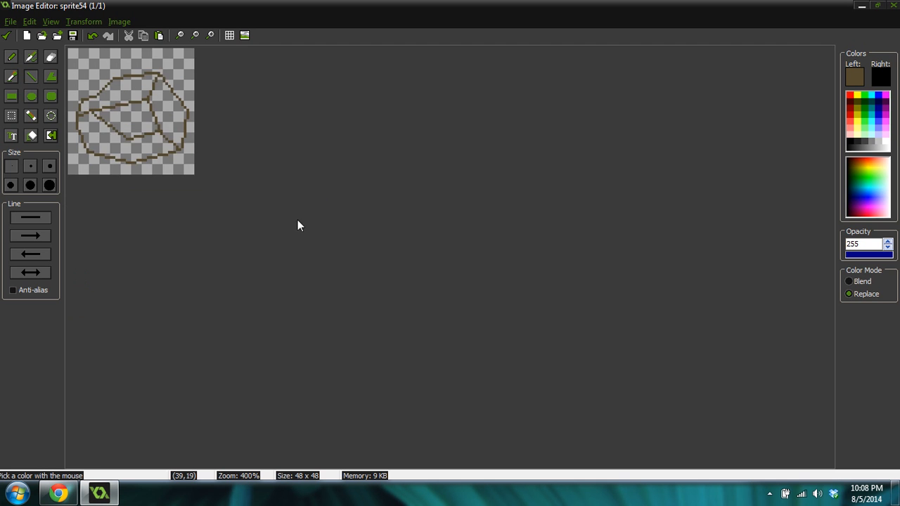
ctrl+scroll(281, 229, up, 4)
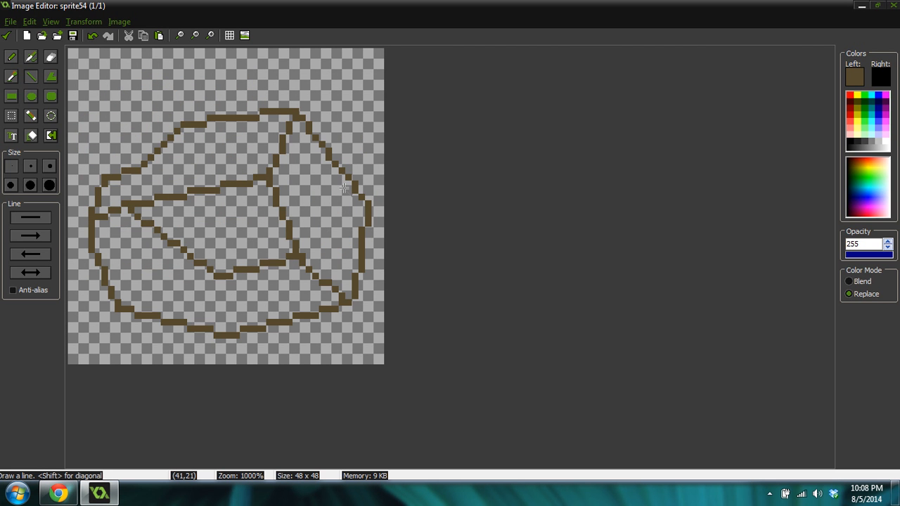
mouse_move(291, 251)
mouse_down()
mouse_move(223, 218)
mouse_move(135, 210)
mouse_up()
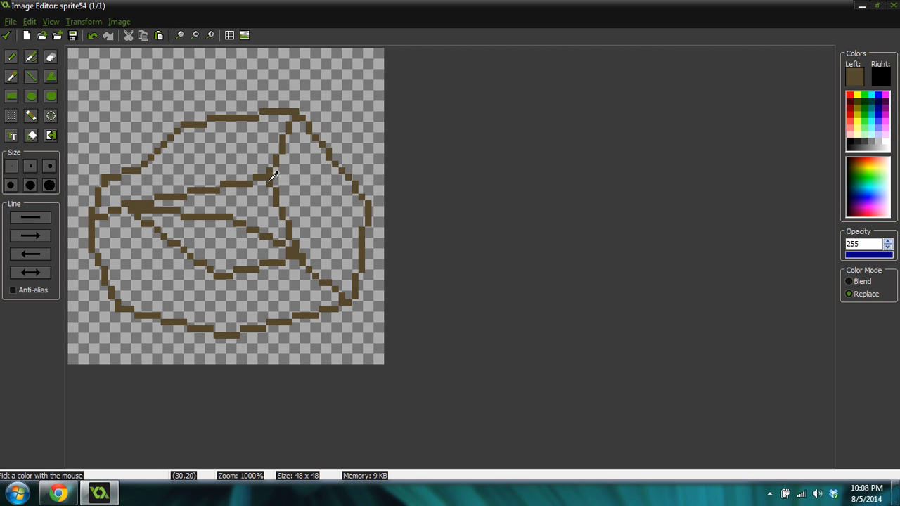
key(ctrl+z)
key(ctrl+z)
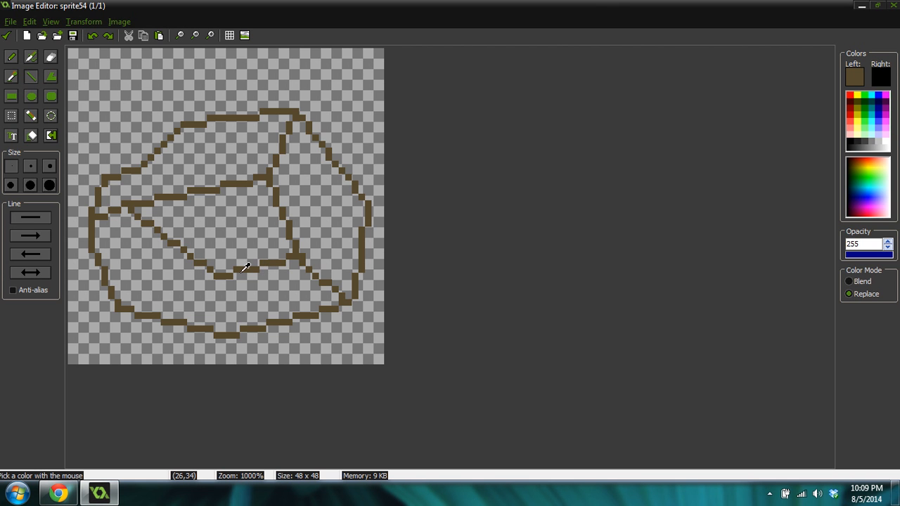
Flood-fill the boulder's lower facet with the dark brown outline colour.
key(f)
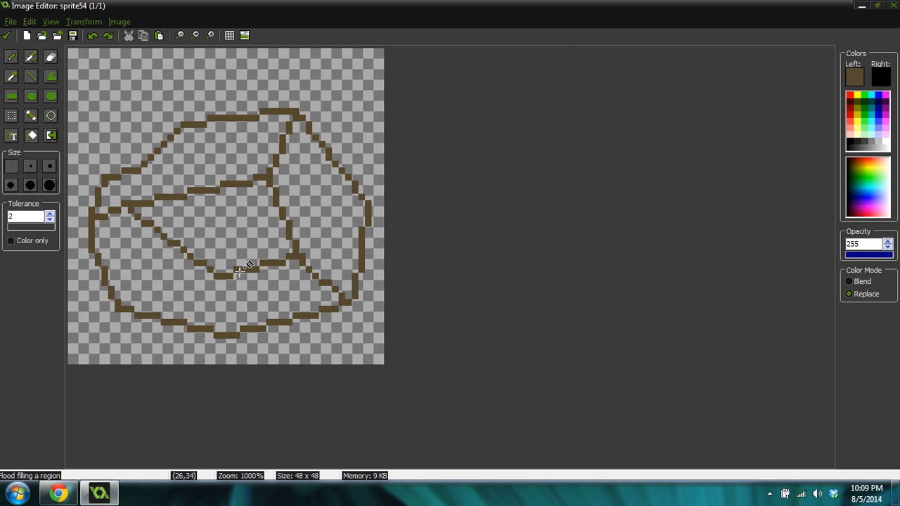
click(171, 275)
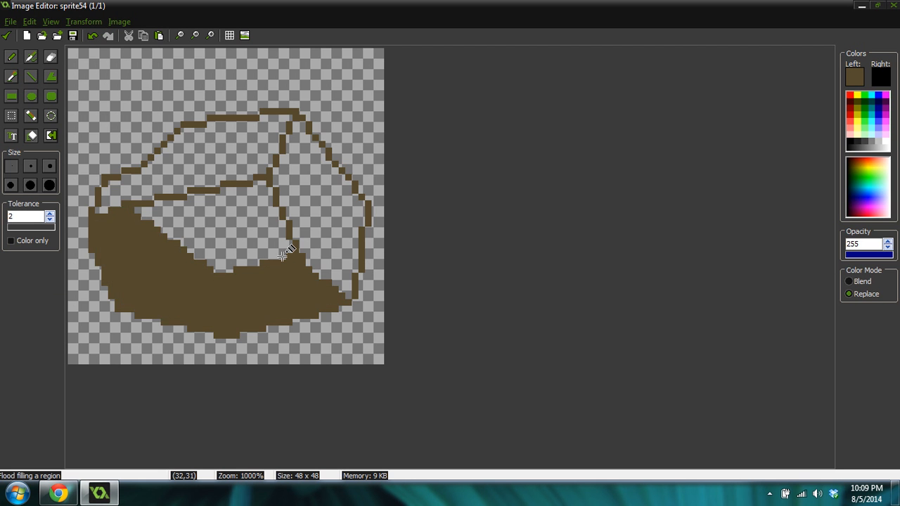
ctrl+scroll(257, 232, down, 1)
ctrl+scroll(257, 232, up, 1)
Lighten the left colour to RGB 111, 96, 60 and flood-fill the boulder's centre facet with it.
click(858, 74)
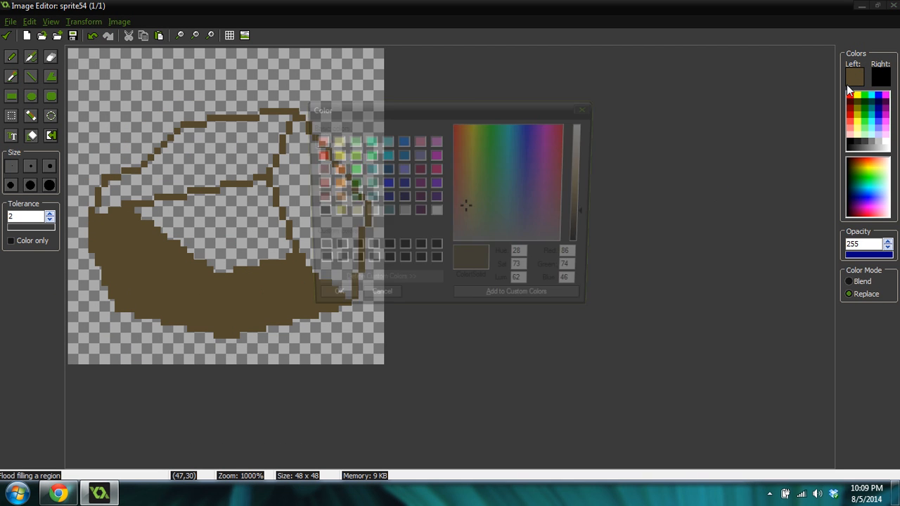
click(587, 205)
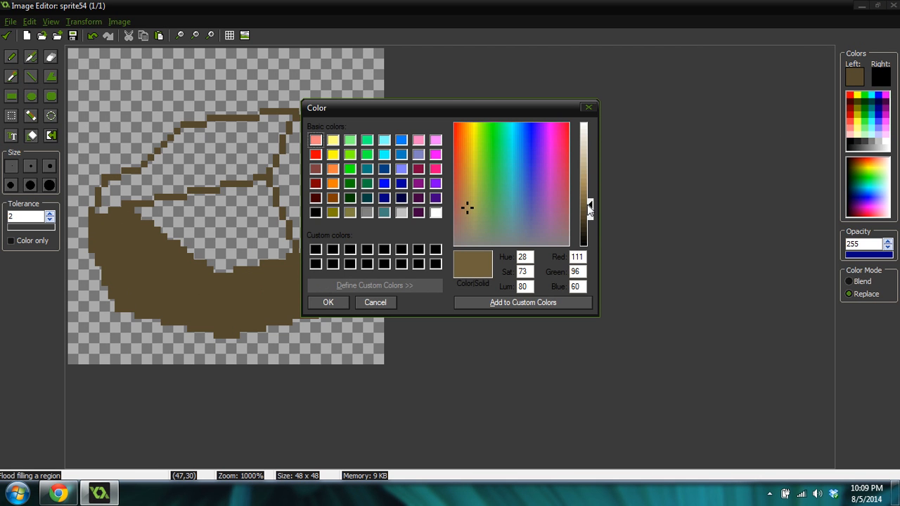
click(328, 302)
click(220, 227)
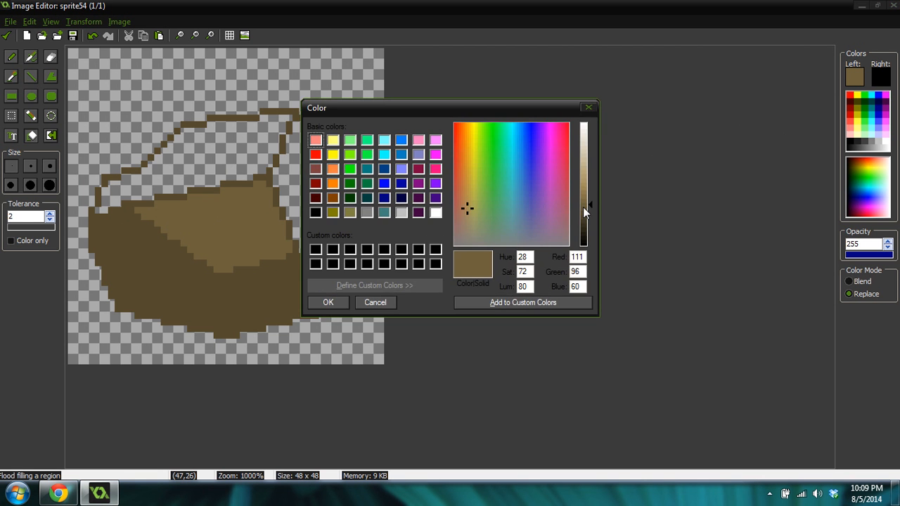
Lighten the left colour to RGB 129, 111, 69 and flood-fill the boulder's right facet with it.
click(589, 199)
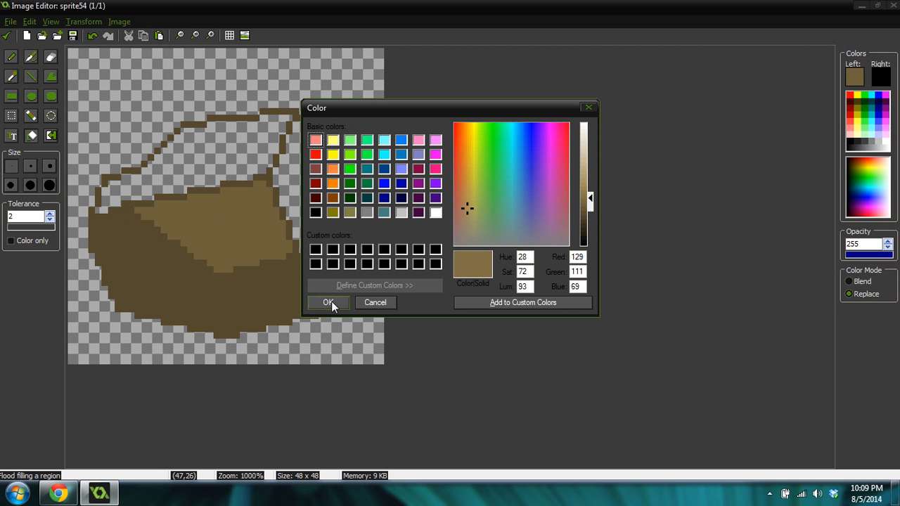
click(328, 301)
click(316, 202)
Lighten the left colour to RGB 154, 133, 82 and flood-fill the boulder's top facet with it.
click(854, 76)
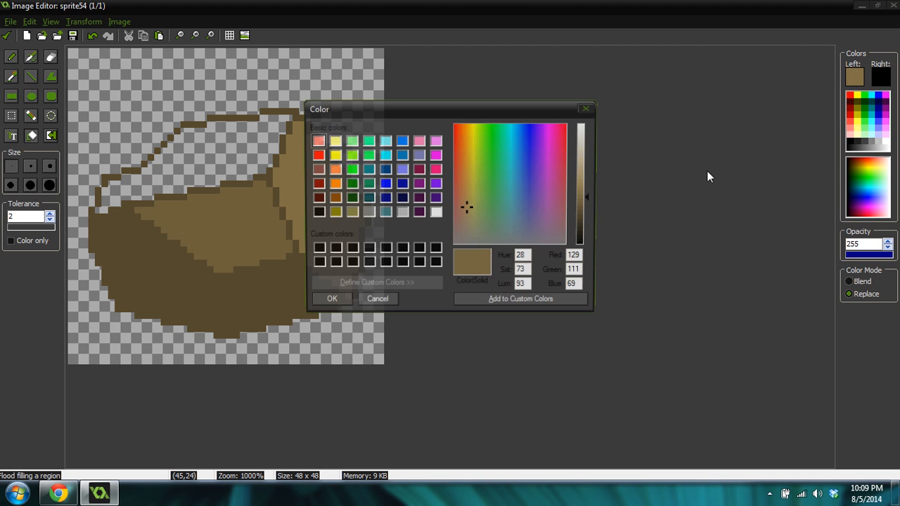
click(588, 190)
click(589, 189)
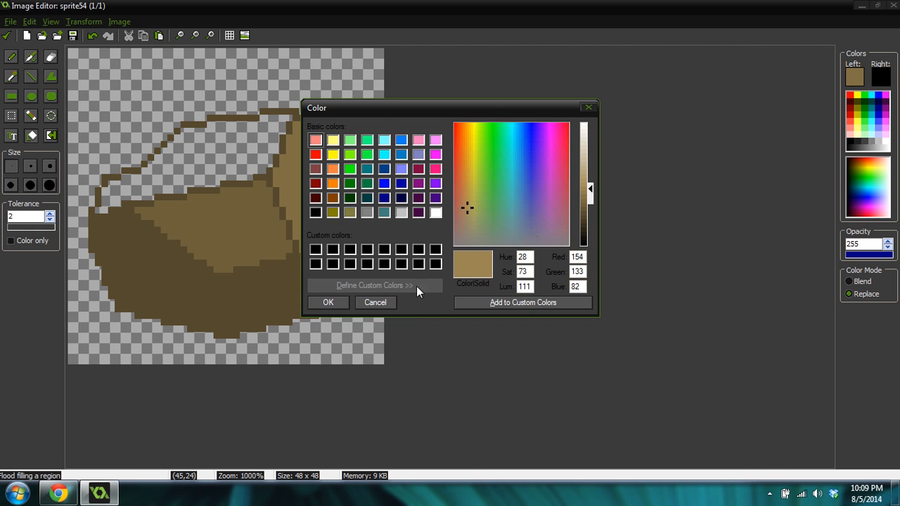
click(314, 302)
click(229, 152)
With the Pencil in the centre facet's brown, paint over the dark outlines along that facet's upper and right edges.
scroll(333, 211, down, 5)
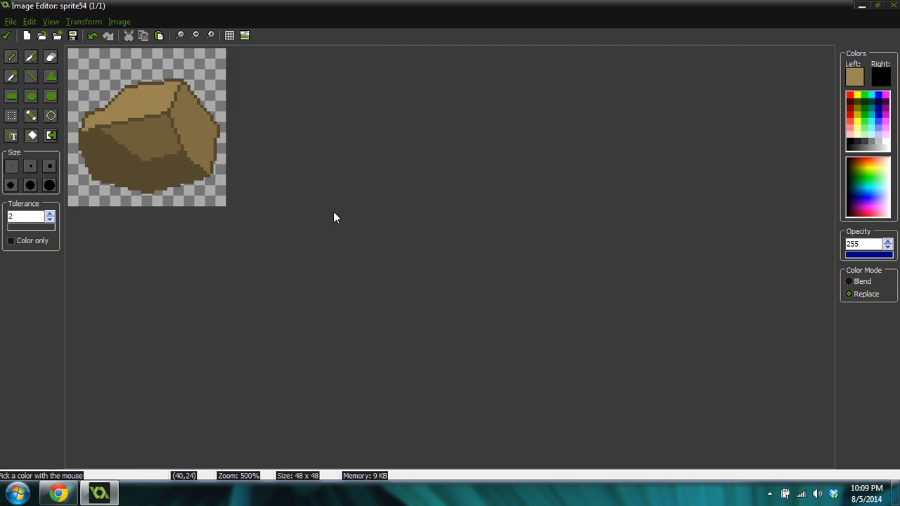
scroll(322, 226, down, 1)
scroll(322, 224, up, 4)
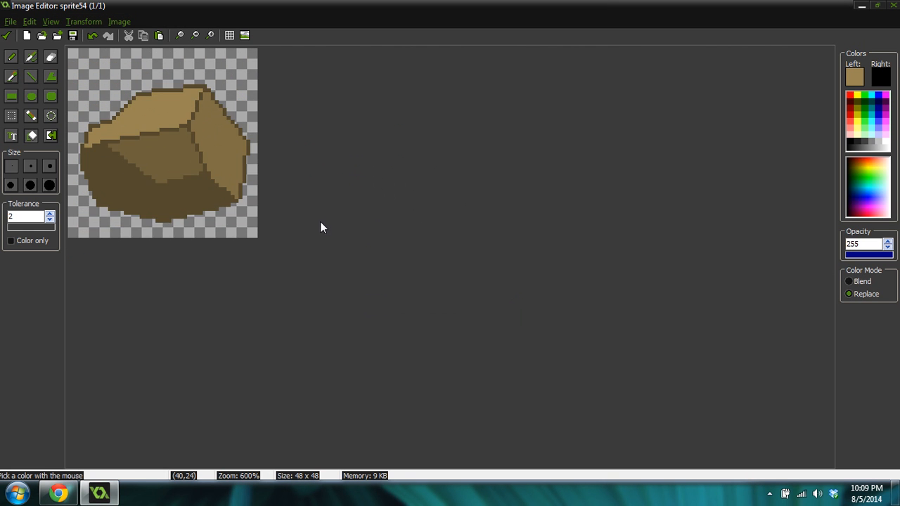
scroll(315, 226, up, 1)
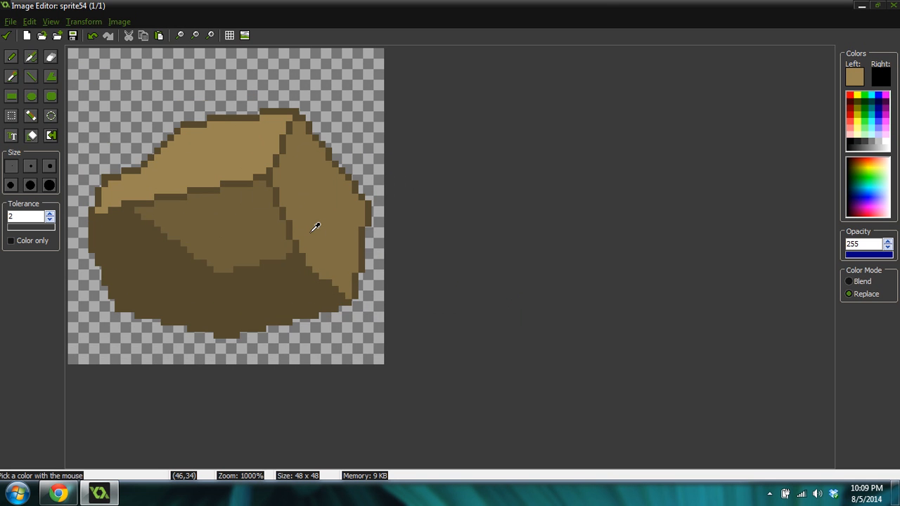
click(11, 74)
click(153, 207)
click(131, 207)
drag(128, 199, 264, 171)
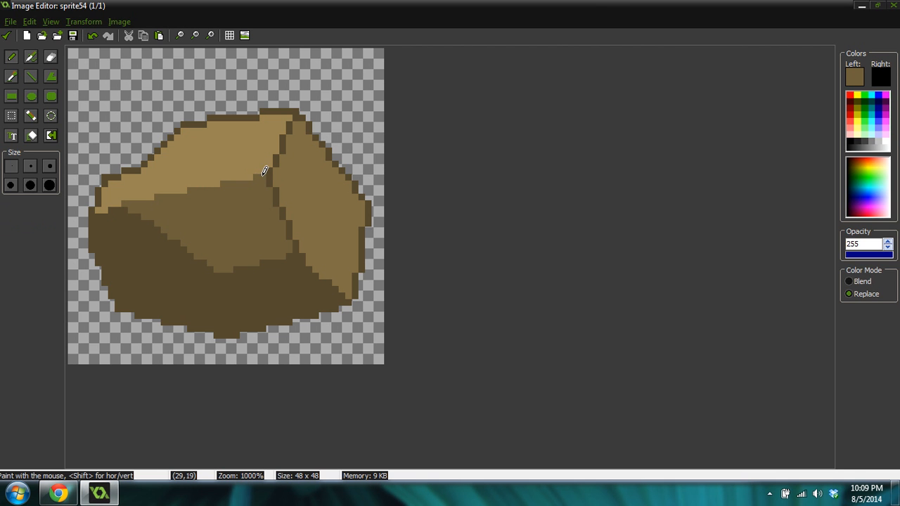
drag(306, 244, 289, 213)
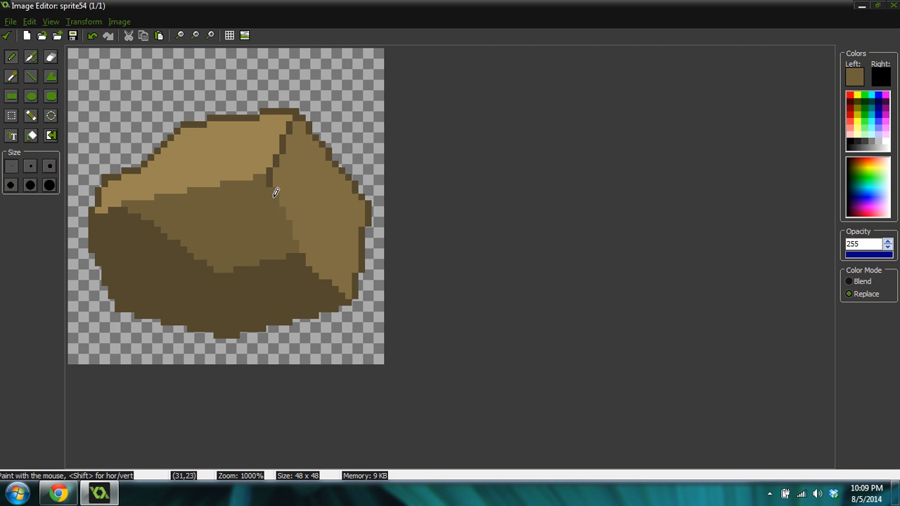
Sample the top facet's light tan and paint over the dark outline along the boulder's upper and upper-left edge.
ctrl+click(279, 121)
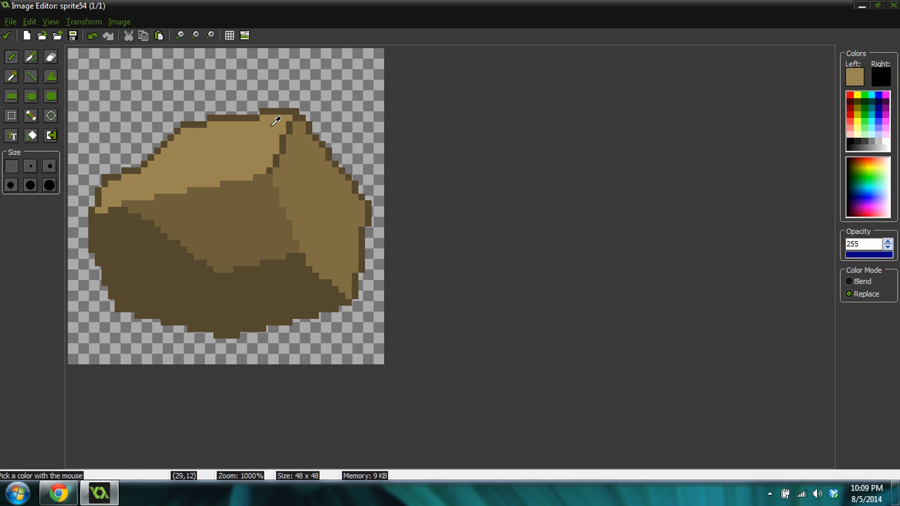
drag(294, 106, 196, 122)
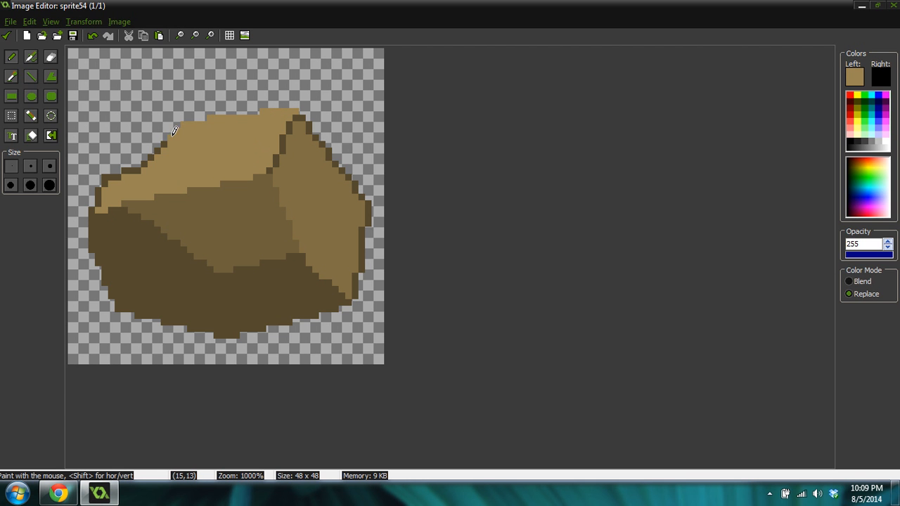
drag(169, 147, 164, 147)
mouse_move(142, 165)
mouse_down()
mouse_move(107, 178)
mouse_move(100, 197)
mouse_up()
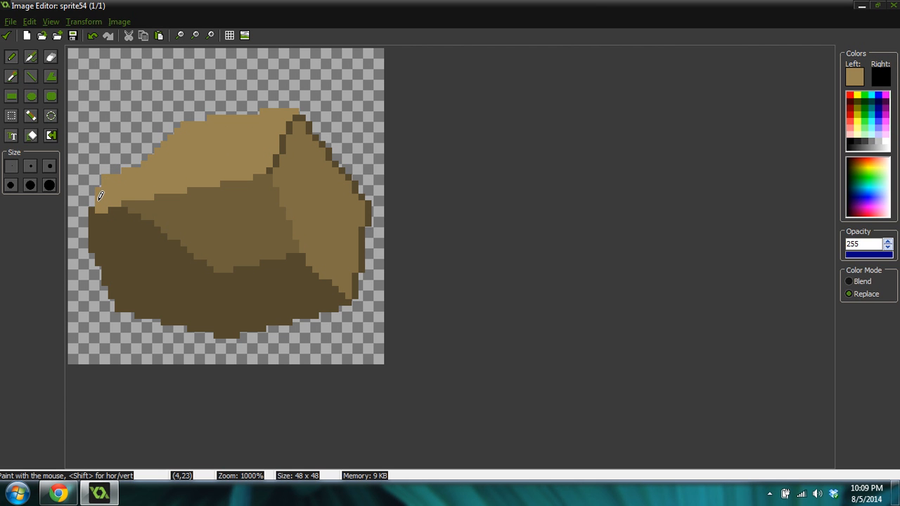
Paint over the ridge between the top and right facets and the boulder's right outline, using the adjoining facets' colours.
ctrl+click(284, 170)
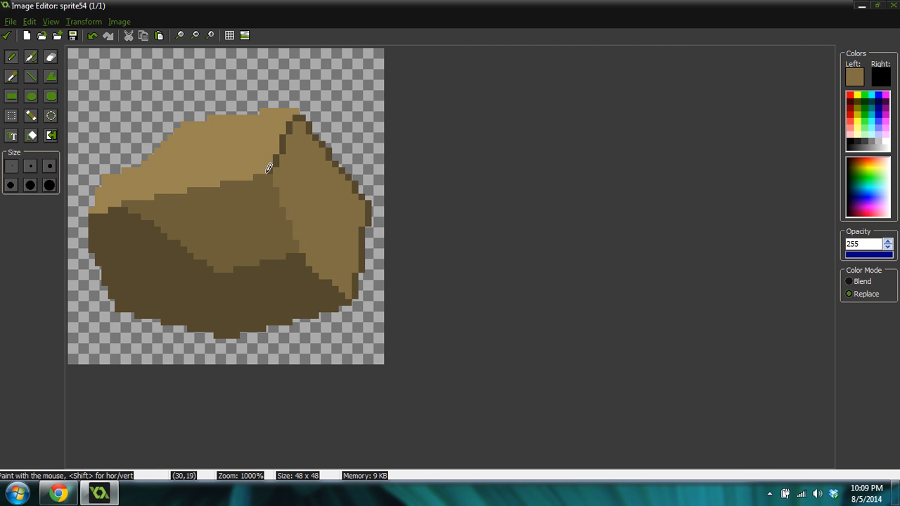
ctrl+click(269, 162)
click(270, 169)
ctrl+click(277, 168)
mouse_move(278, 164)
mouse_down()
mouse_move(304, 110)
mouse_move(340, 164)
mouse_up()
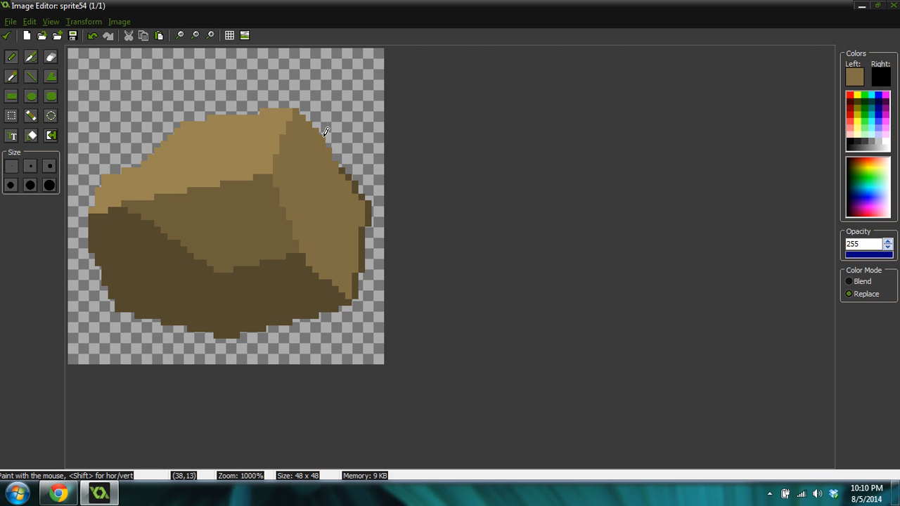
drag(342, 163, 361, 192)
drag(365, 224, 355, 286)
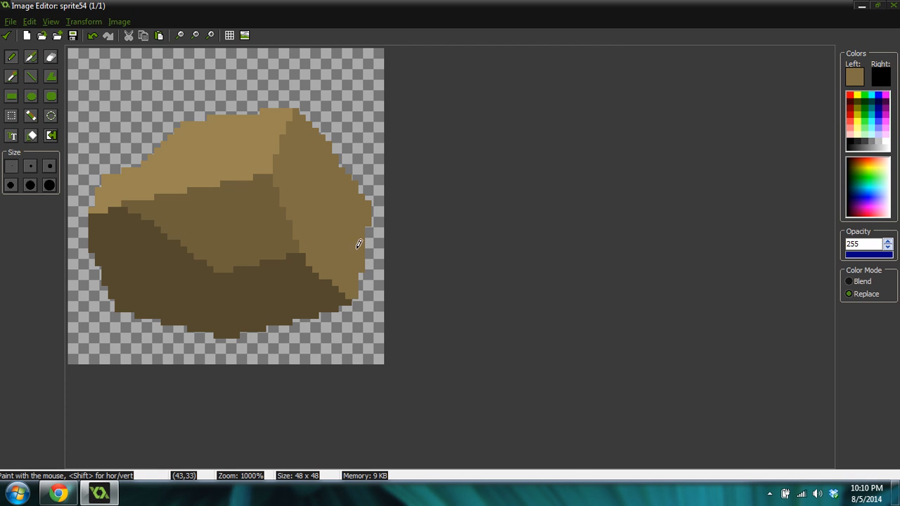
Sample the lower facet's dark brown and paint a thin diagonal crack into the centre facet from its lower-right corner.
scroll(336, 214, down, 4)
scroll(237, 211, up, 2)
scroll(236, 211, up, 2)
ctrl+click(308, 289)
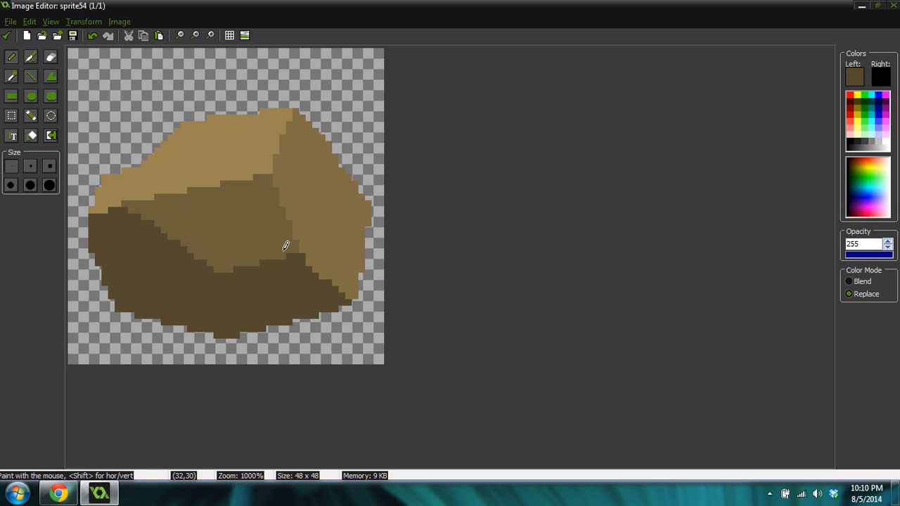
drag(287, 247, 270, 235)
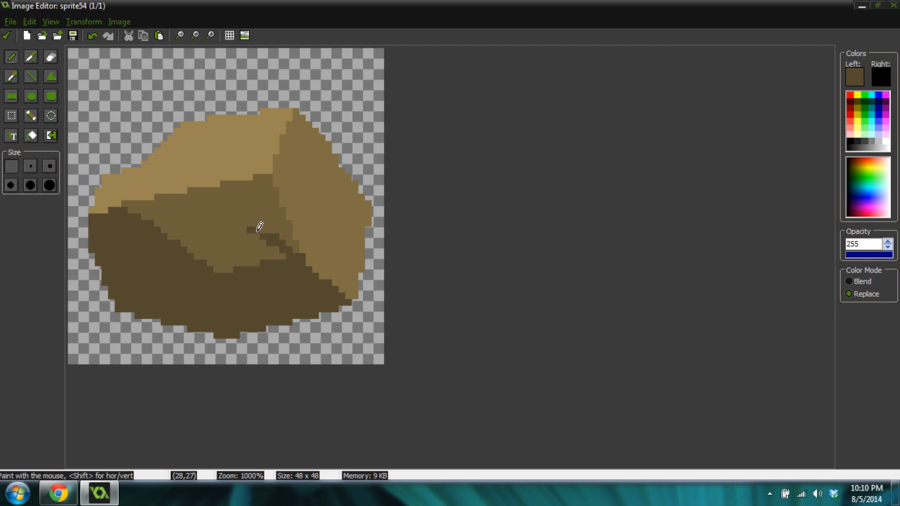
Sample the right facet's tan and paint a small notch of it into the centre facet's right edge.
scroll(318, 253, down, 2)
scroll(284, 233, up, 3)
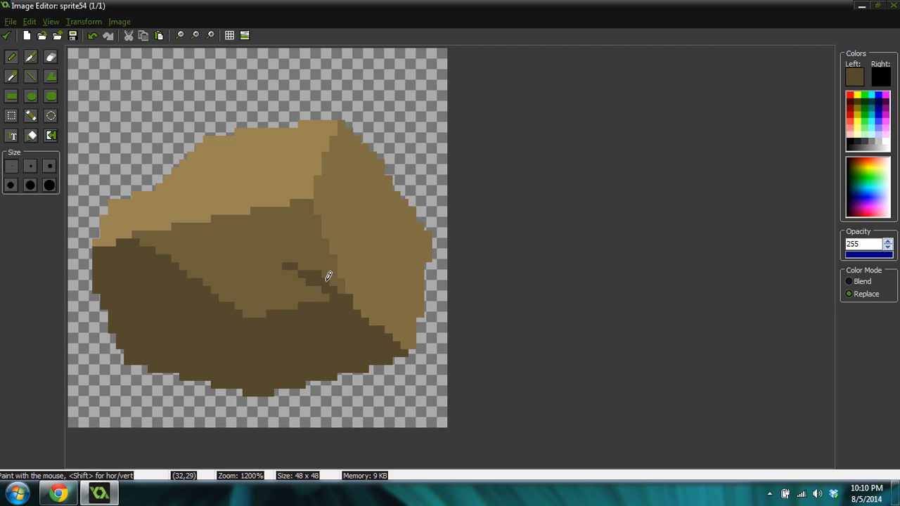
ctrl+click(322, 234)
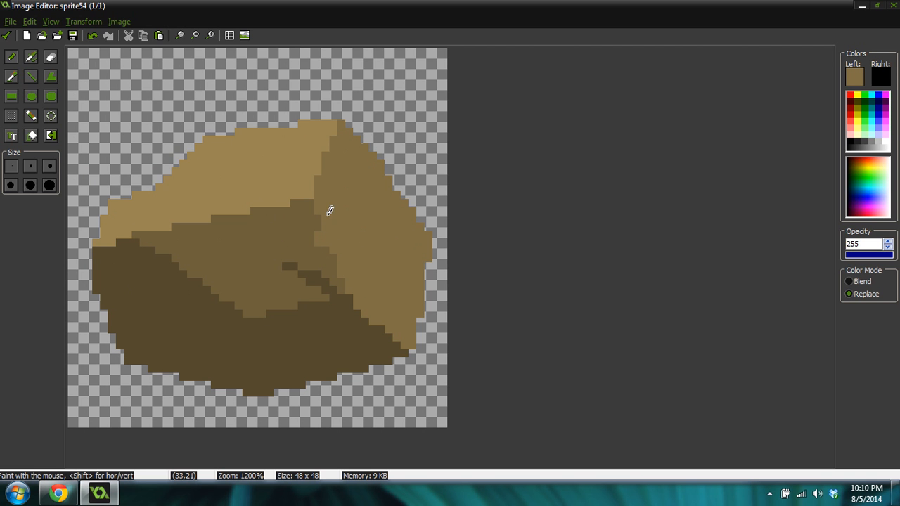
ctrl+click(244, 206)
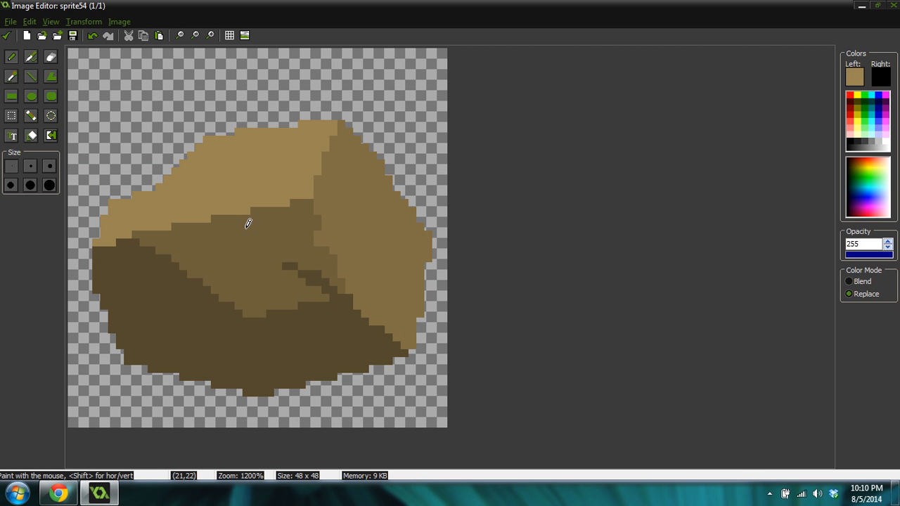
Sample the centre facet's brown and paint small shadows at the right facet's bottom corner and upper outer edge.
ctrl+click(328, 263)
mouse_move(384, 301)
mouse_down()
mouse_move(388, 324)
mouse_move(401, 328)
mouse_move(398, 307)
mouse_move(406, 338)
mouse_move(405, 326)
mouse_up()
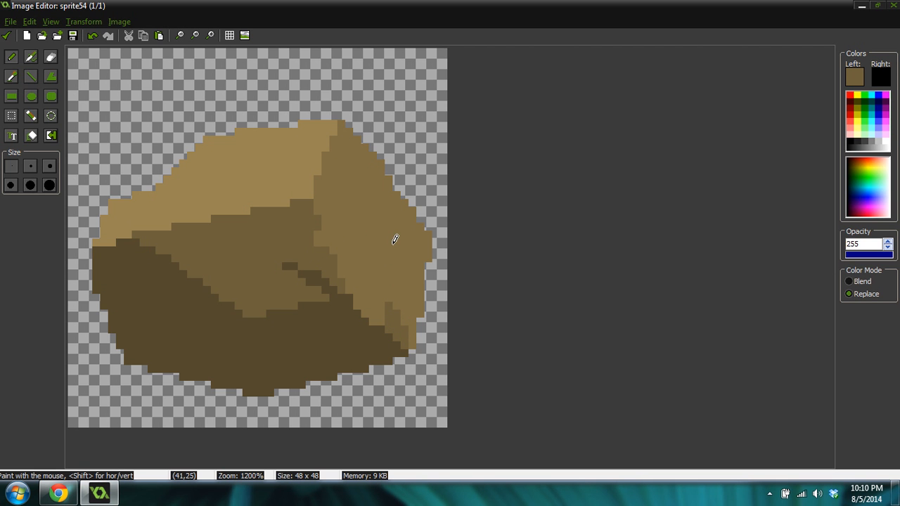
mouse_move(389, 194)
mouse_down()
mouse_move(381, 164)
mouse_move(383, 188)
mouse_move(365, 150)
mouse_move(367, 173)
mouse_up()
Sample the right facet's tan and shade the top facet's lower border and left slope with it.
ctrl+scroll(351, 291, down, 4)
ctrl+scroll(325, 287, down, 2)
ctrl+scroll(253, 279, up, 6)
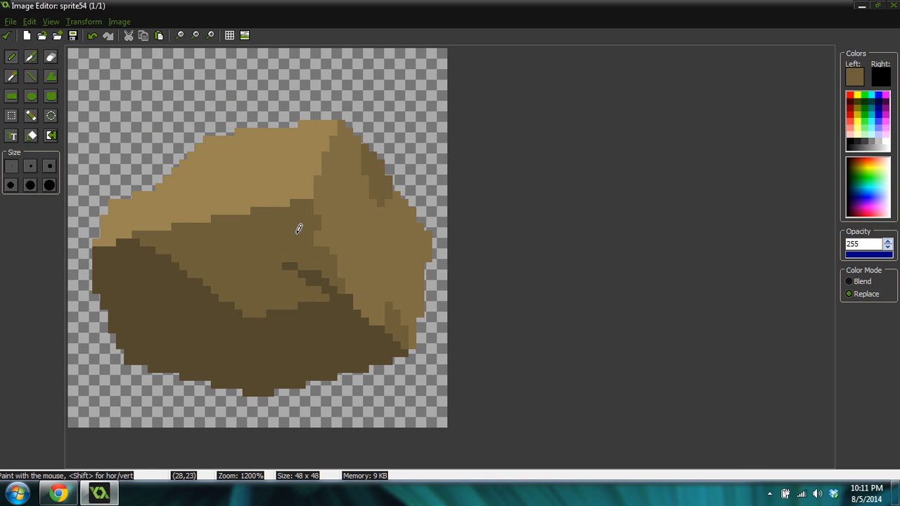
ctrl+click(348, 217)
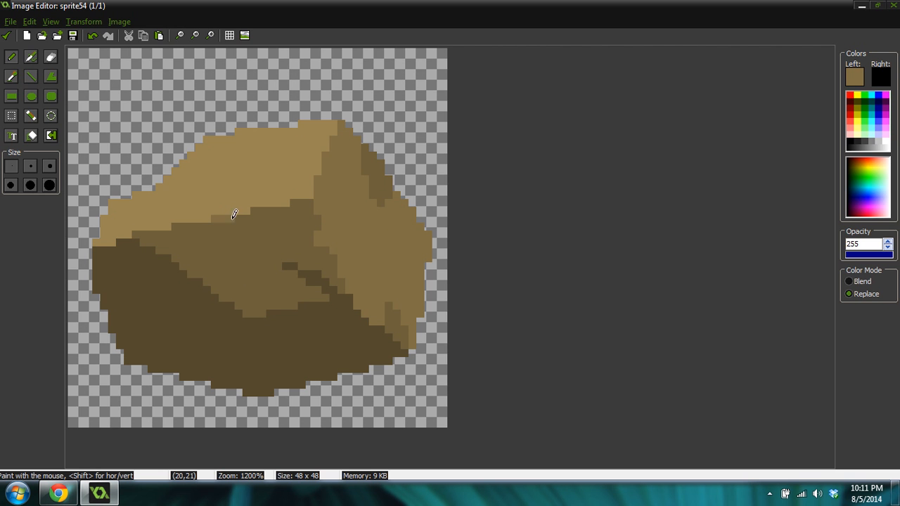
mouse_move(245, 215)
mouse_down()
mouse_move(197, 226)
mouse_move(187, 217)
mouse_move(180, 227)
mouse_move(218, 229)
mouse_up()
ctrl+scroll(342, 220, down, 2)
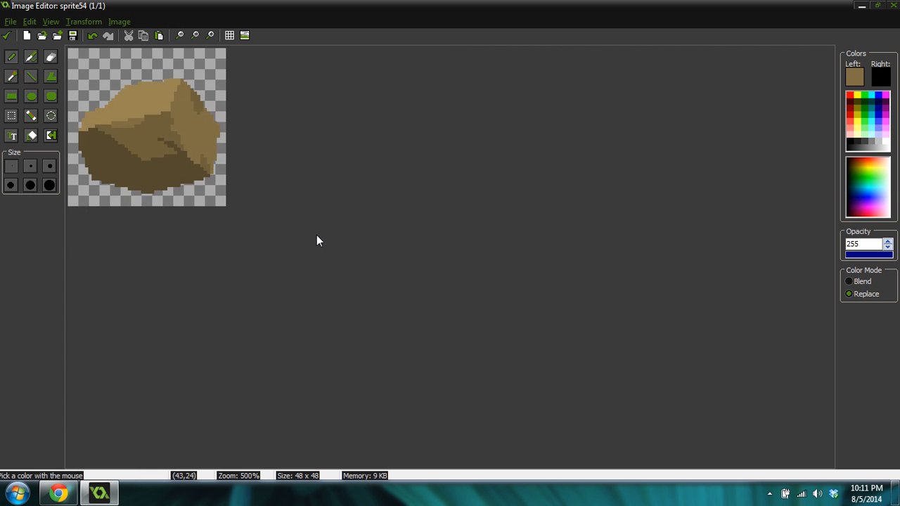
ctrl+scroll(243, 233, up, 2)
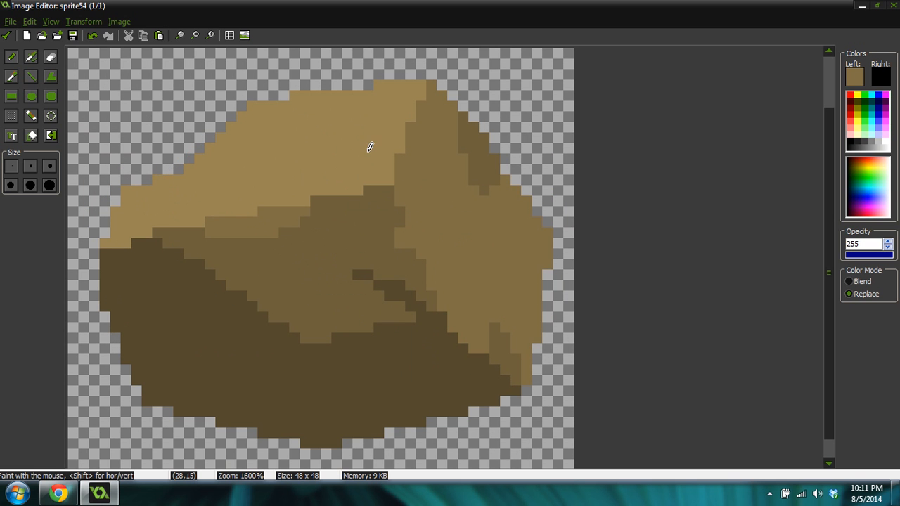
mouse_move(201, 167)
mouse_down()
mouse_move(163, 181)
mouse_move(199, 179)
mouse_move(206, 147)
mouse_move(204, 157)
mouse_move(252, 104)
mouse_up()
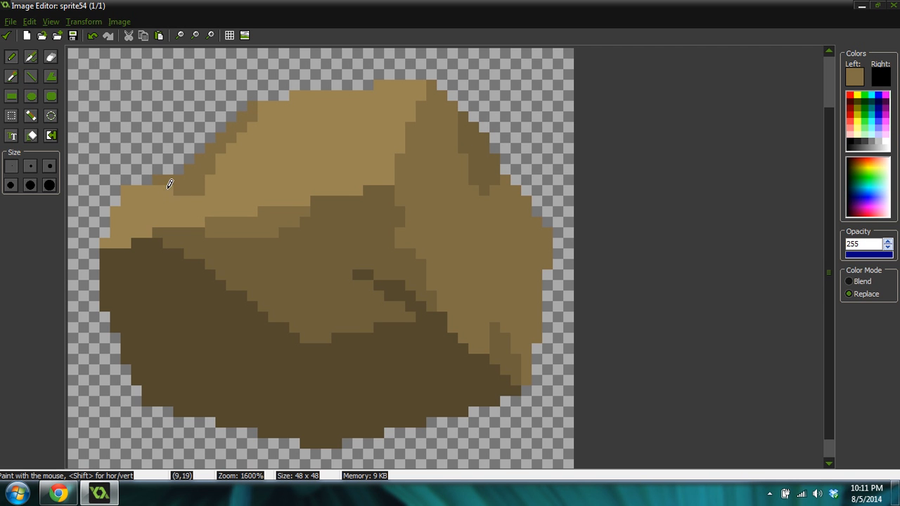
Sample the centre facet's brown and paint a small lighter patch on the left part of the dark lower facet.
ctrl+scroll(252, 218, down, 3)
ctrl+scroll(232, 245, up, 3)
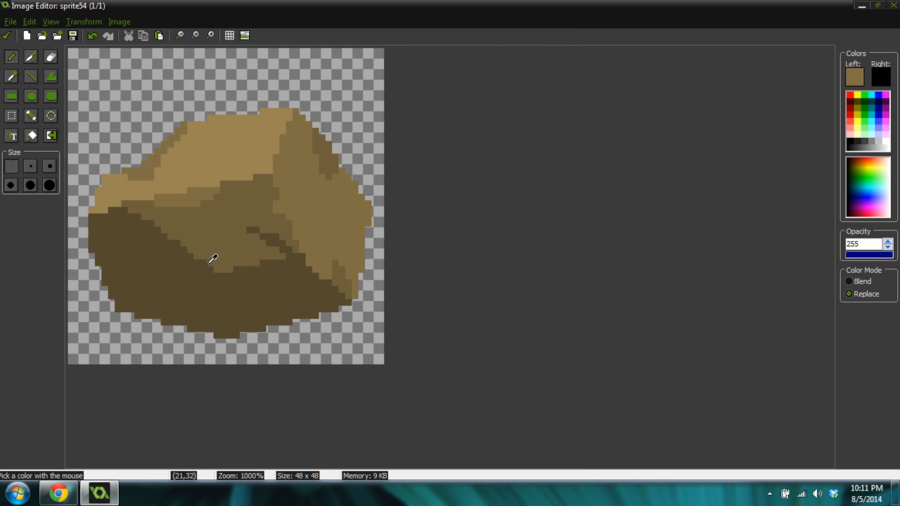
ctrl+click(210, 216)
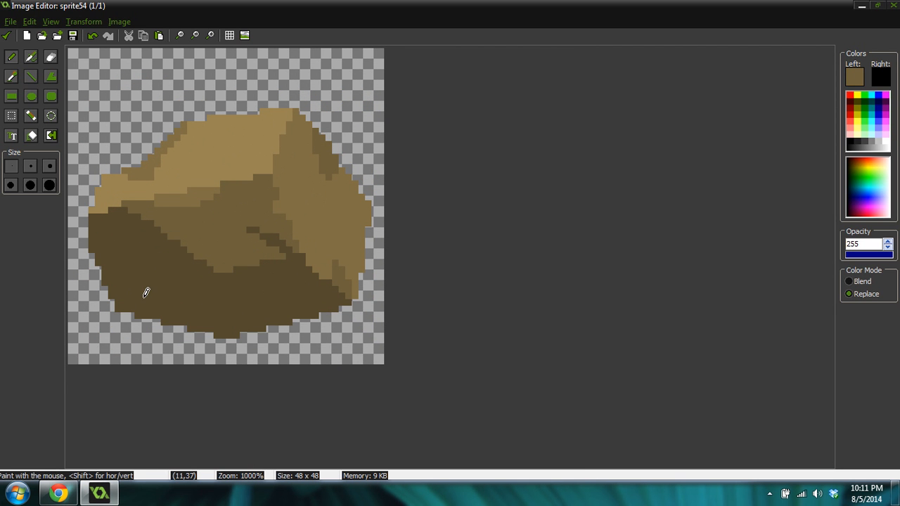
mouse_move(140, 263)
mouse_down()
mouse_move(146, 284)
mouse_move(146, 265)
mouse_move(169, 267)
mouse_move(154, 257)
mouse_move(185, 280)
mouse_up()
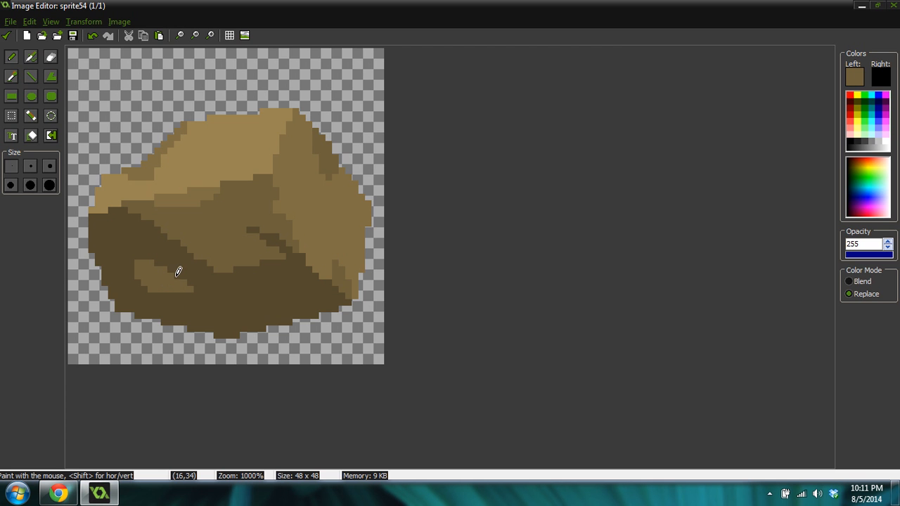
key(ctrl)
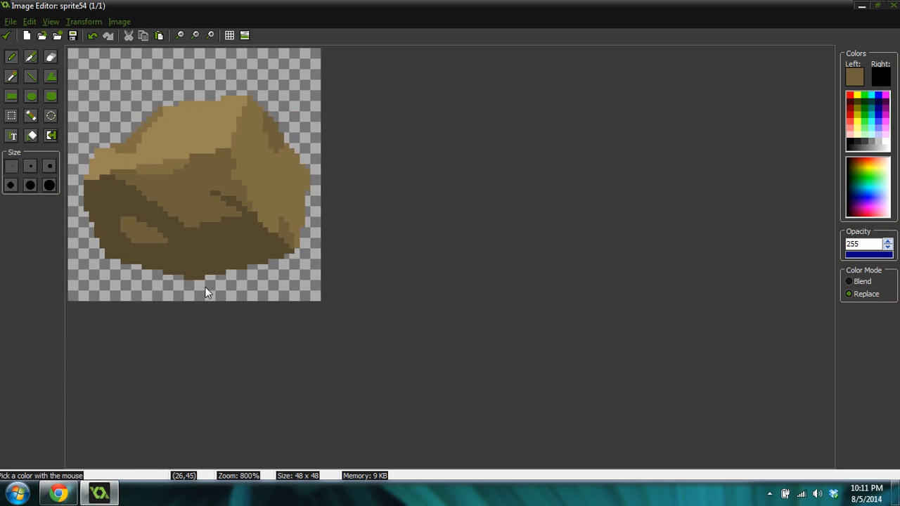
Lighten the dark lower facet's upper-left corner and lower-right edges with the medium brown of its lighter patch.
ctrl+click(166, 288)
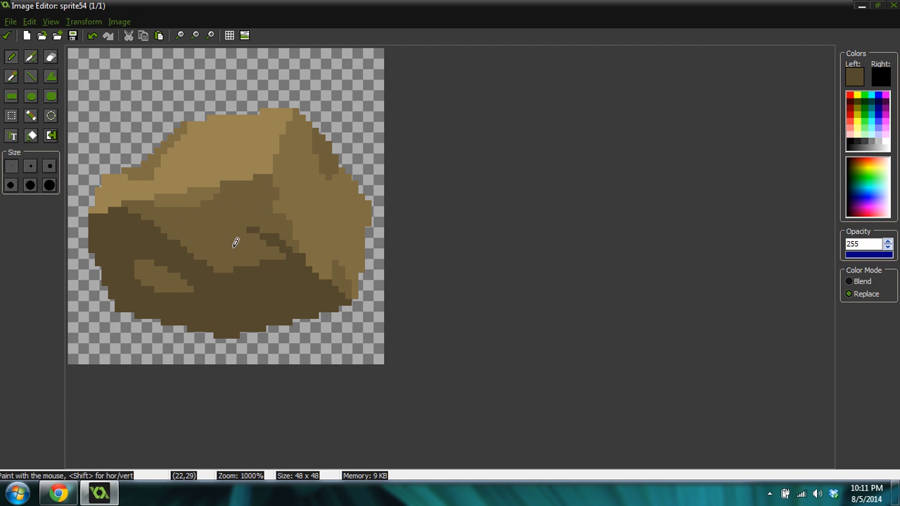
ctrl+click(151, 265)
mouse_move(112, 230)
mouse_down()
mouse_move(107, 215)
mouse_move(98, 216)
mouse_move(118, 208)
mouse_up()
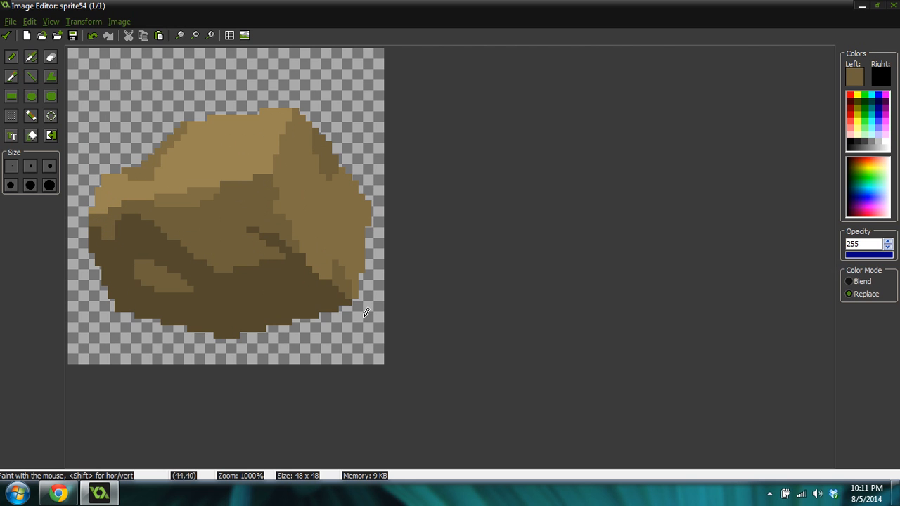
mouse_move(348, 296)
mouse_down()
mouse_move(318, 264)
mouse_move(322, 280)
mouse_up()
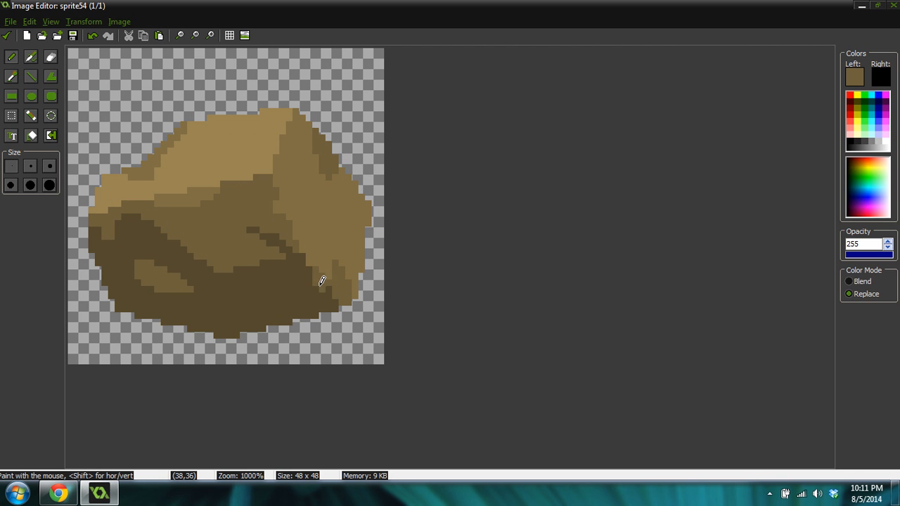
mouse_move(265, 315)
mouse_down()
mouse_move(329, 302)
mouse_move(251, 322)
mouse_move(259, 317)
mouse_up()
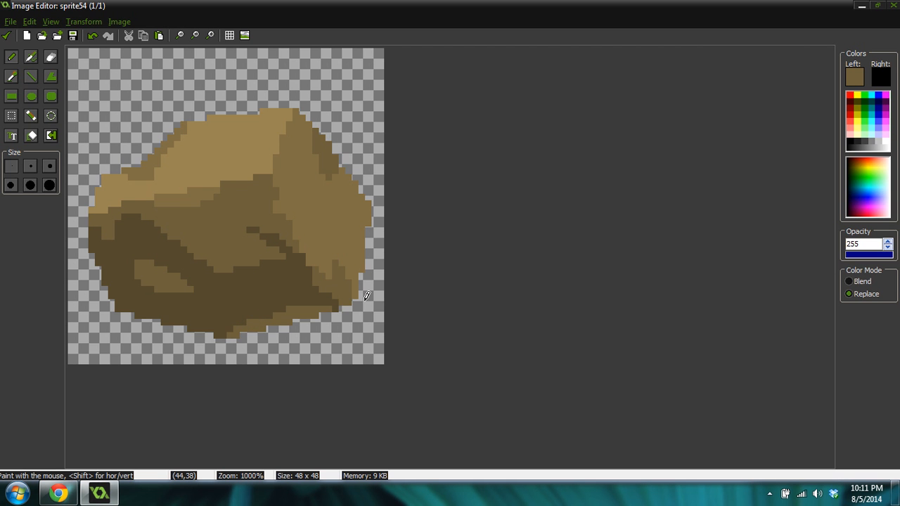
Add a small medium-brown sliver near the lower facet's bottom right and resample the surrounding dark brown.
ctrl+scroll(308, 297, down, 4)
ctrl+scroll(280, 294, up, 4)
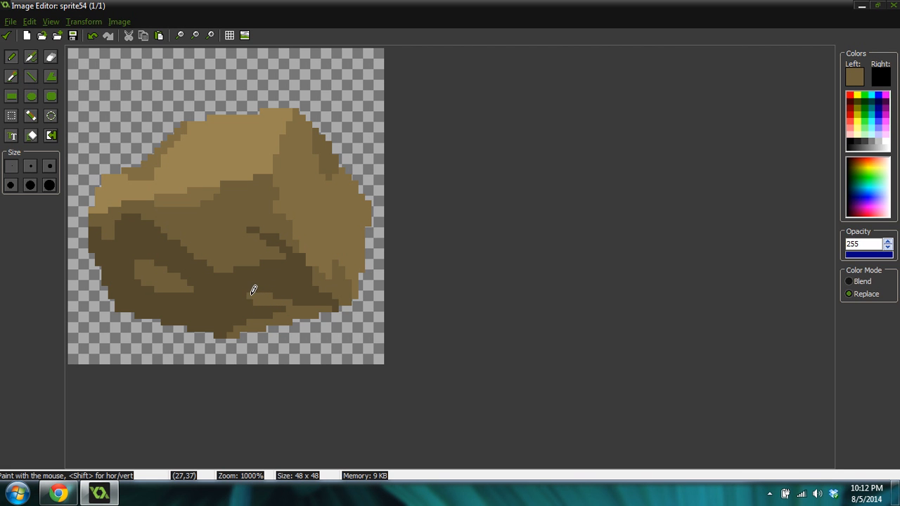
ctrl+click(259, 300)
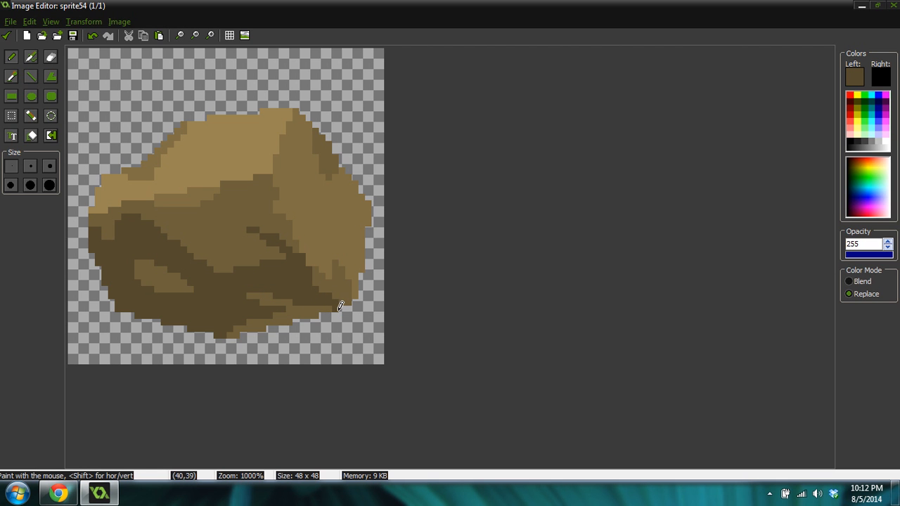
click(886, 142)
mouse_move(376, 125)
mouse_down()
mouse_move(337, 372)
mouse_move(325, 344)
mouse_move(285, 315)
mouse_move(321, 346)
mouse_up()
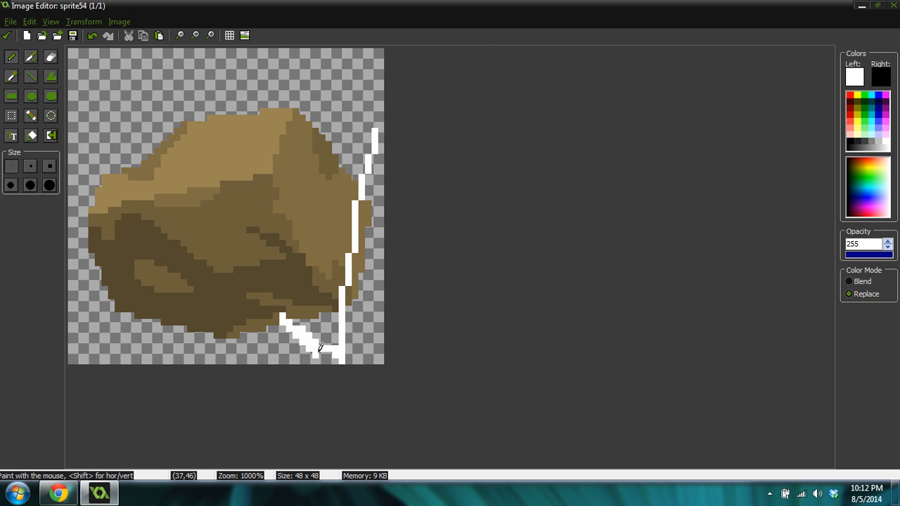
key(ctrl+z)
key(ctrl+z)
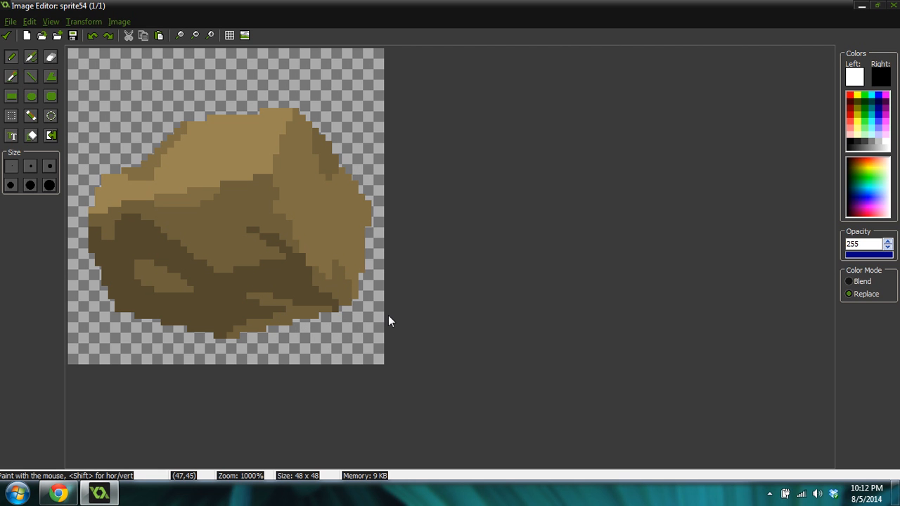
Sample the medium brown and try a lighter band along the dark lower facet's lower-left edge.
click(278, 316)
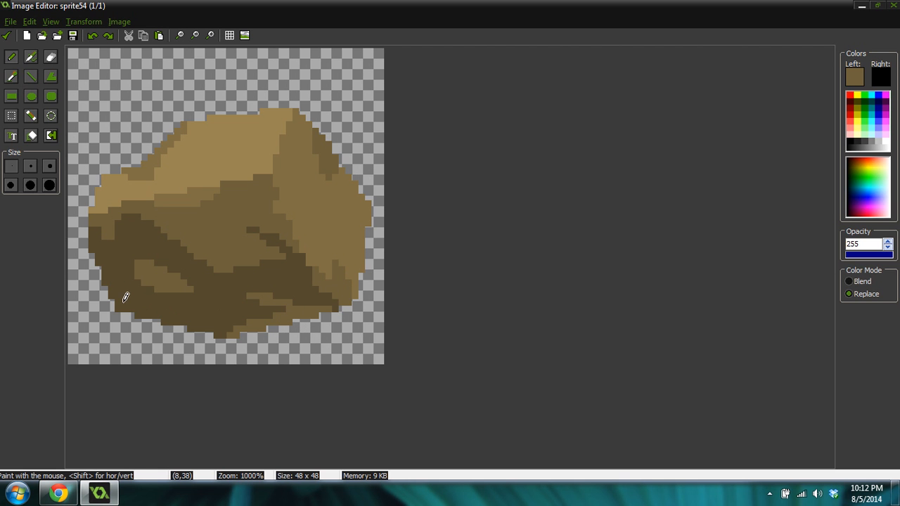
click(122, 290)
mouse_move(120, 287)
mouse_down()
mouse_move(119, 299)
mouse_move(154, 316)
mouse_up()
ctrl+scroll(298, 223, down, 6)
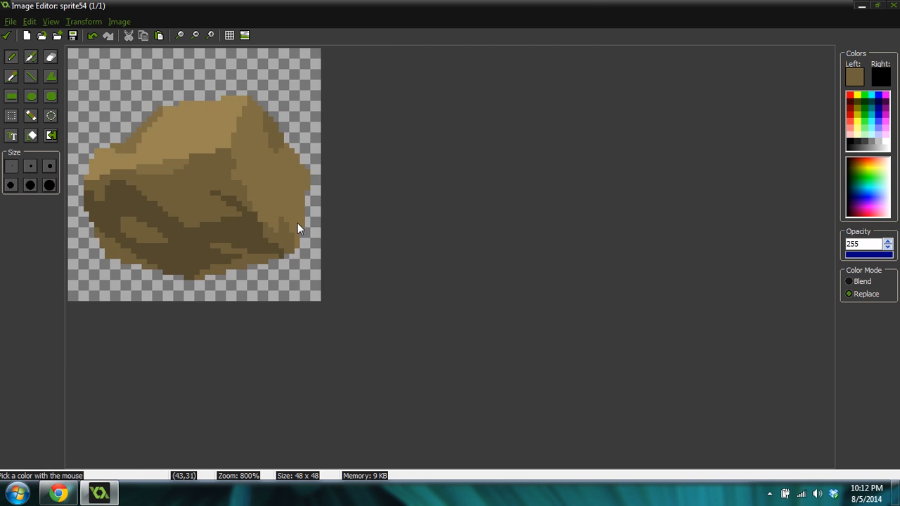
Undo the lighter band painted along the boulder's lower-left edge.
key(ctrl+z)
key(ctrl+z)
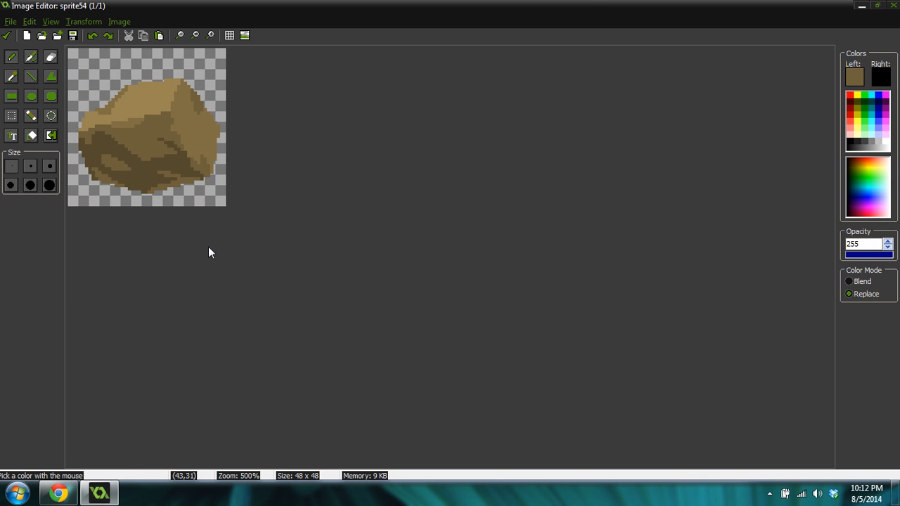
key(ctrl+z)
key(ctrl+z)
key(ctrl+z)
scroll(208, 250, down, 4)
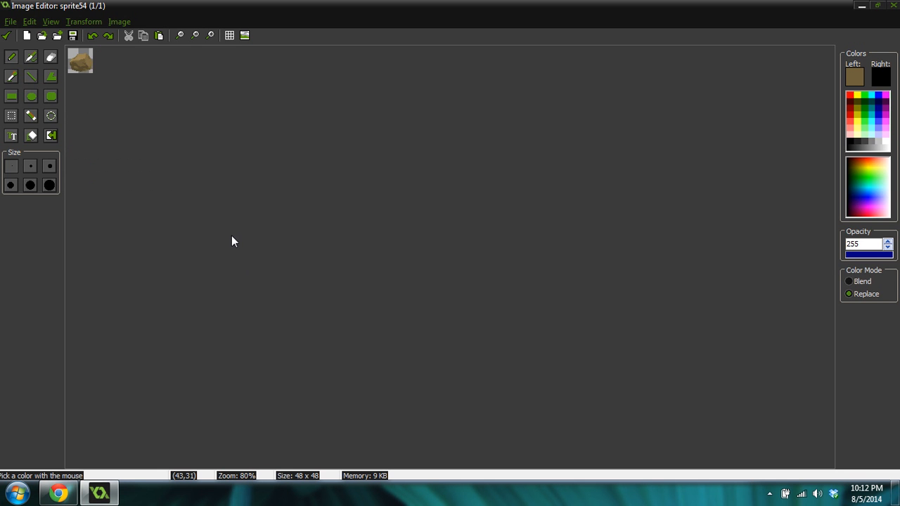
Sample the right facet's tan and extend the tan border below the top facet into the centre facet.
scroll(235, 239, up, 5)
click(202, 188)
mouse_move(201, 201)
mouse_down()
mouse_move(220, 203)
mouse_move(205, 199)
mouse_up()
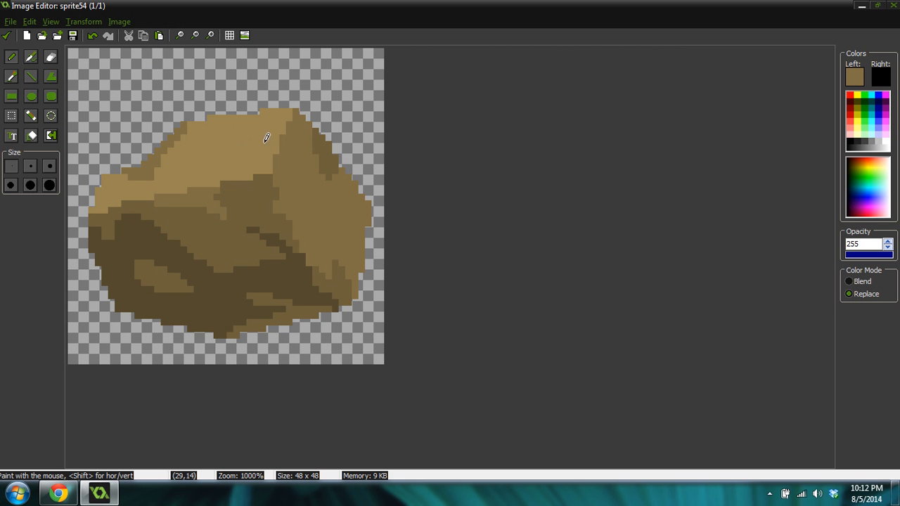
Paint a small tan shadow patch on the upper part of the light top facet.
mouse_move(261, 128)
mouse_down()
mouse_move(235, 120)
mouse_move(224, 128)
mouse_move(228, 147)
mouse_up()
ctrl+scroll(268, 144, down, 9)
ctrl+scroll(240, 202, up, 5)
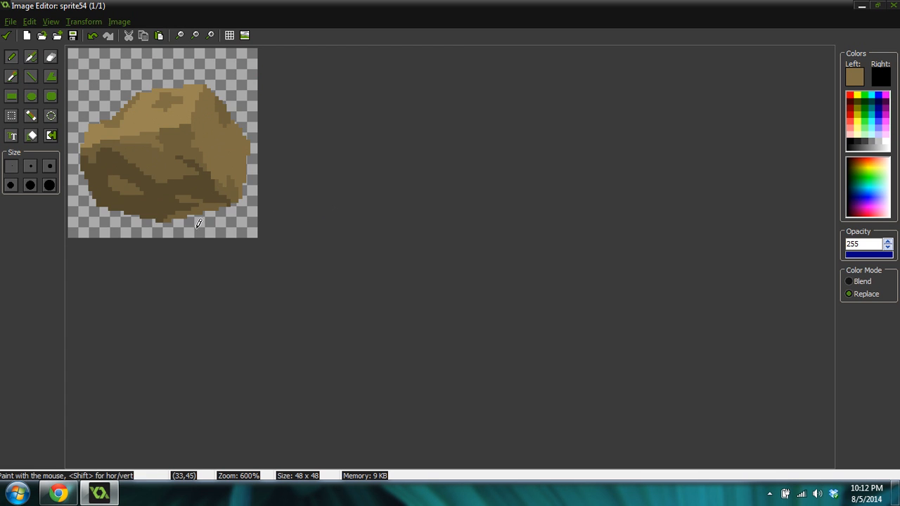
Extend the boulder's lower-left edge outward with the dark brown and sample the transparent background to trim stray pixels.
ctrl+scroll(127, 211, up, 4)
ctrl+click(110, 283)
mouse_move(111, 283)
mouse_down()
mouse_move(100, 260)
mouse_move(108, 304)
mouse_move(131, 304)
mouse_move(114, 306)
mouse_up()
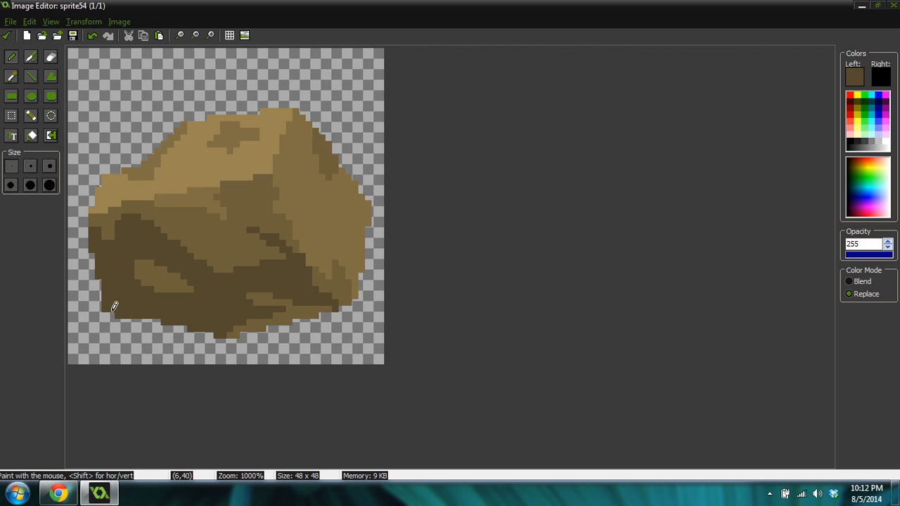
ctrl+click(108, 325)
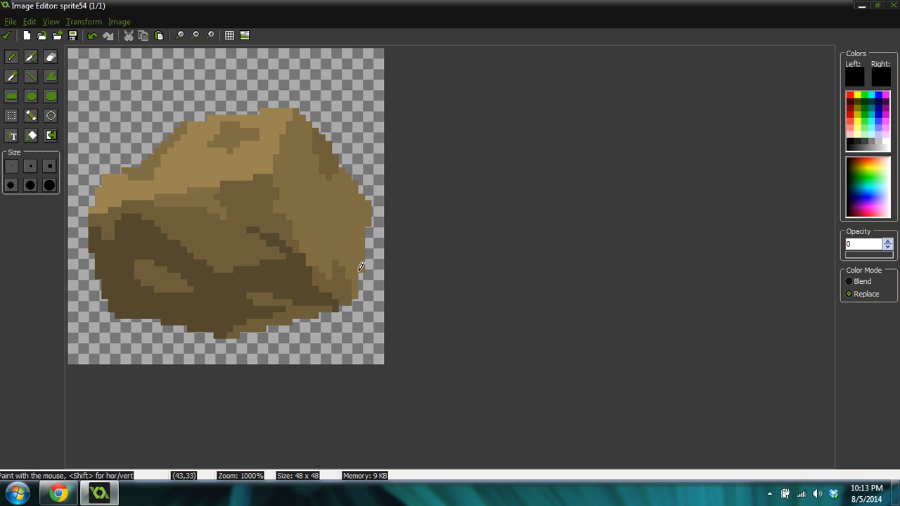
Extend the dark tip at the lower right and widen the medium-brown bottom edge beside it, trimming stray pixels with transparency.
ctrl+click(325, 301)
click(348, 314)
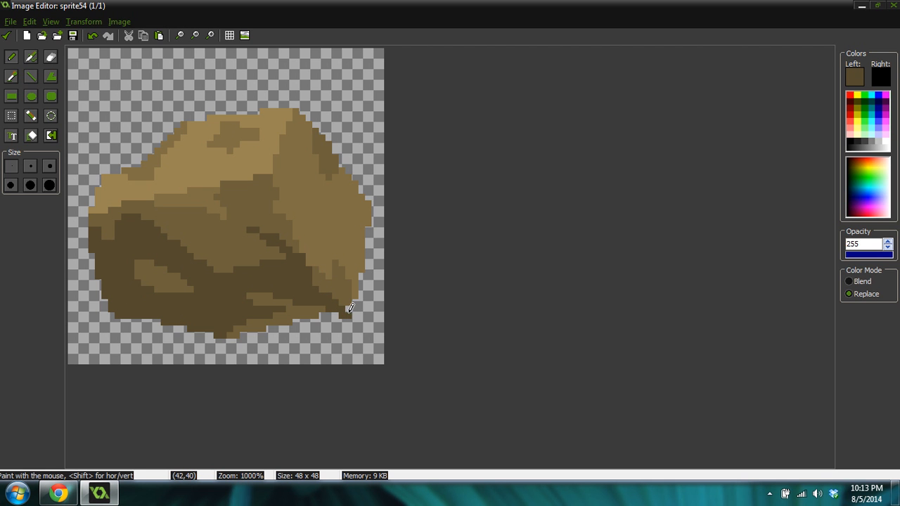
ctrl+click(315, 305)
drag(334, 310, 258, 329)
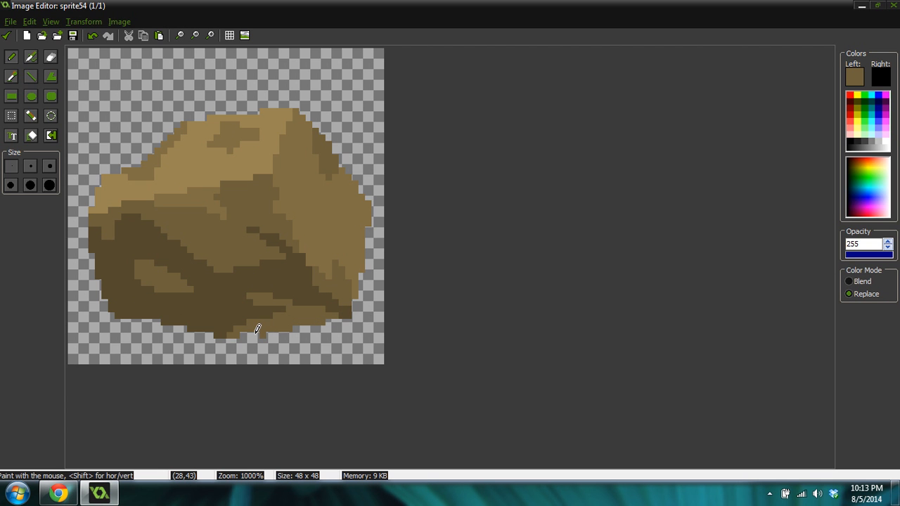
ctrl+click(284, 336)
click(262, 332)
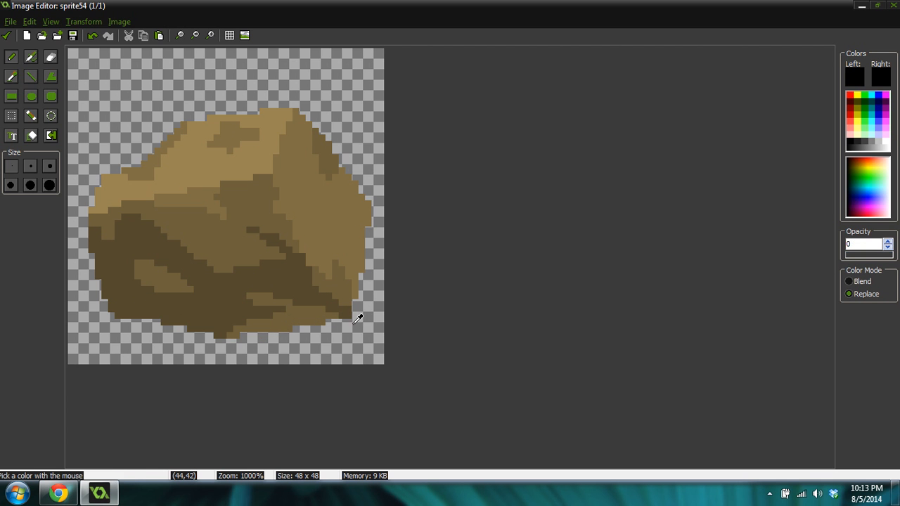
scroll(345, 265, down, 4)
scroll(279, 265, up, 4)
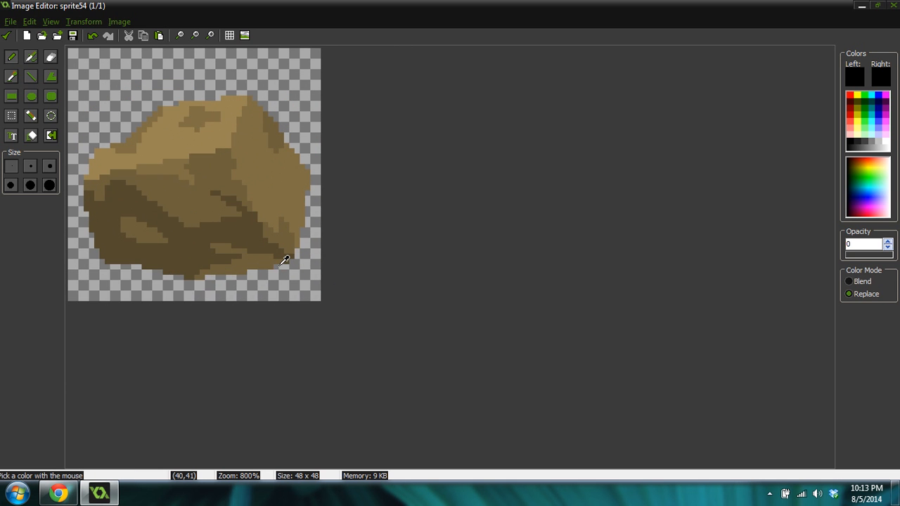
Extend the top facet's tan patch toward its lower left and trim it with the sampled light tan.
scroll(284, 260, up, 1)
ctrl+click(223, 131)
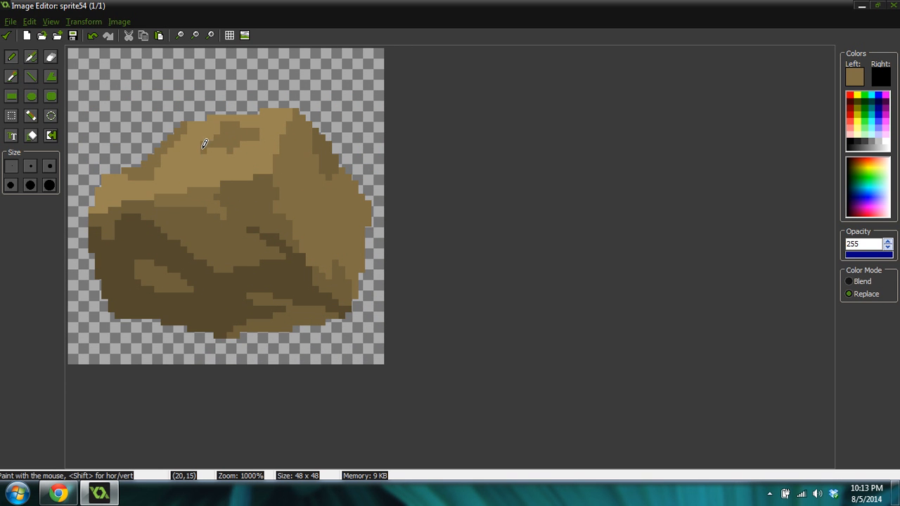
ctrl+click(213, 134)
scroll(252, 197, down, 5)
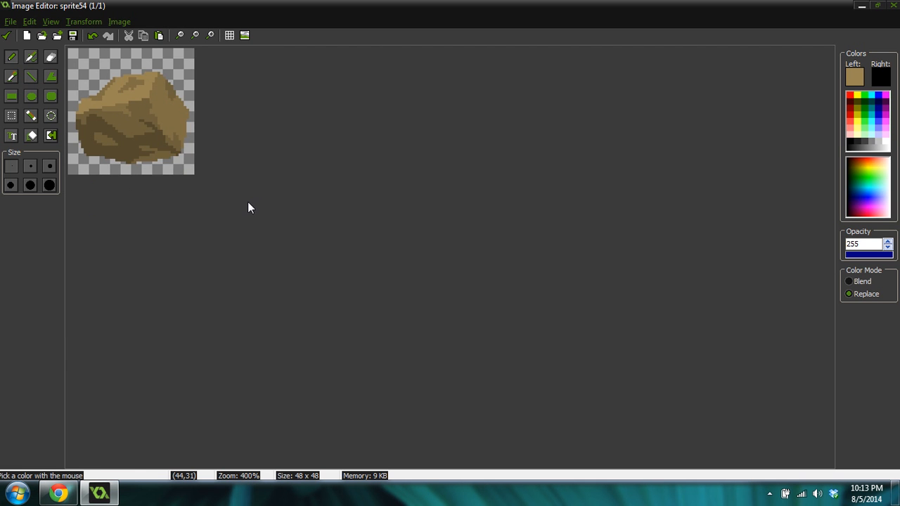
scroll(258, 219, up, 5)
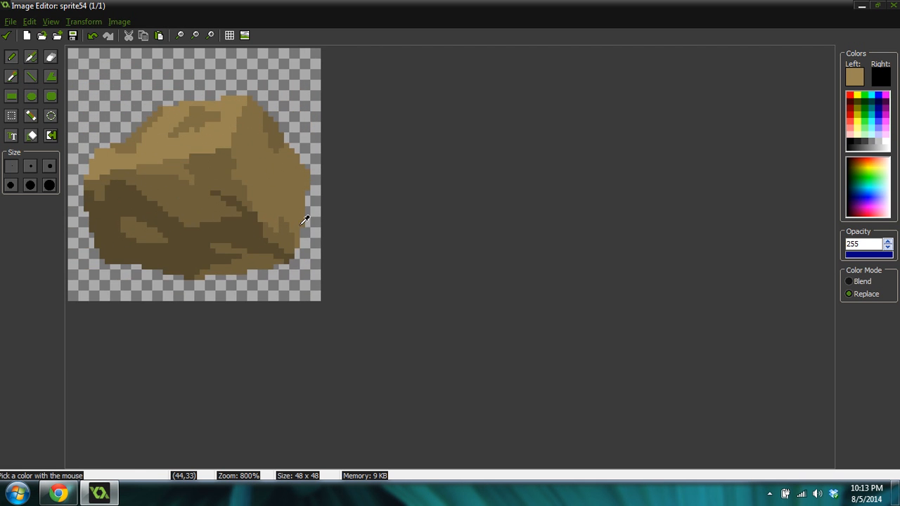
Sample the darkest brown, darken it slightly, and replace that colour across the lower shadow areas.
ctrl+click(217, 288)
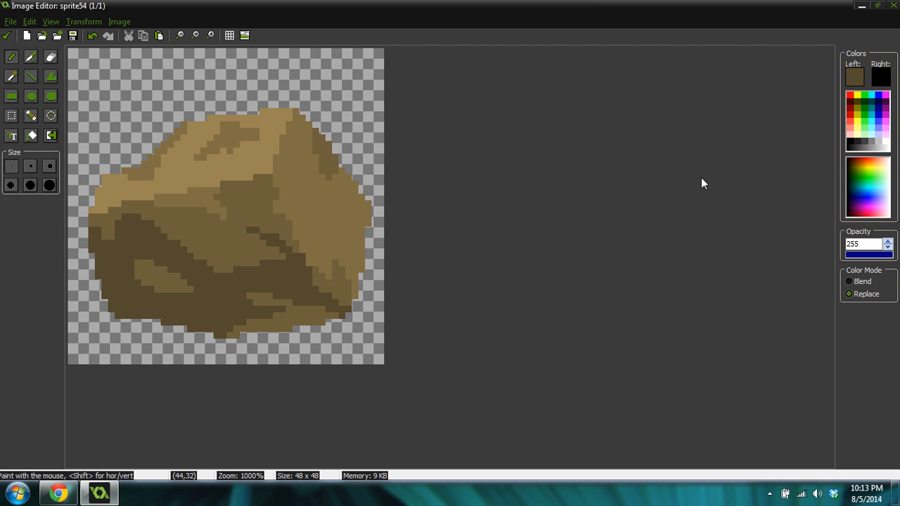
click(854, 79)
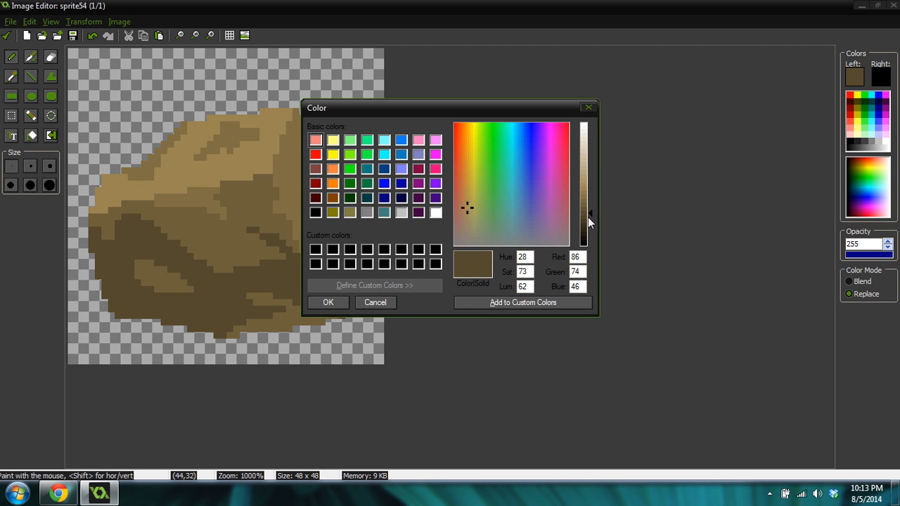
click(326, 303)
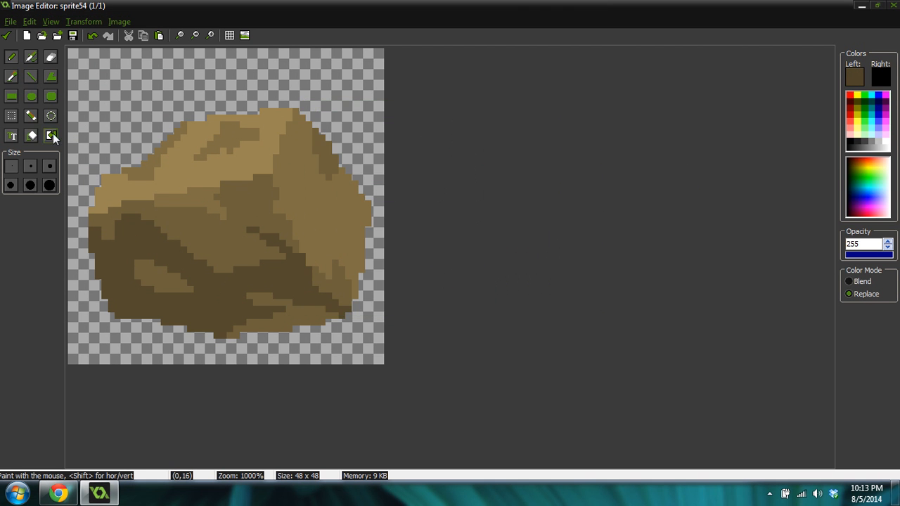
click(51, 135)
click(232, 299)
ctrl+scroll(314, 207, down, 5)
ctrl+scroll(289, 214, up, 2)
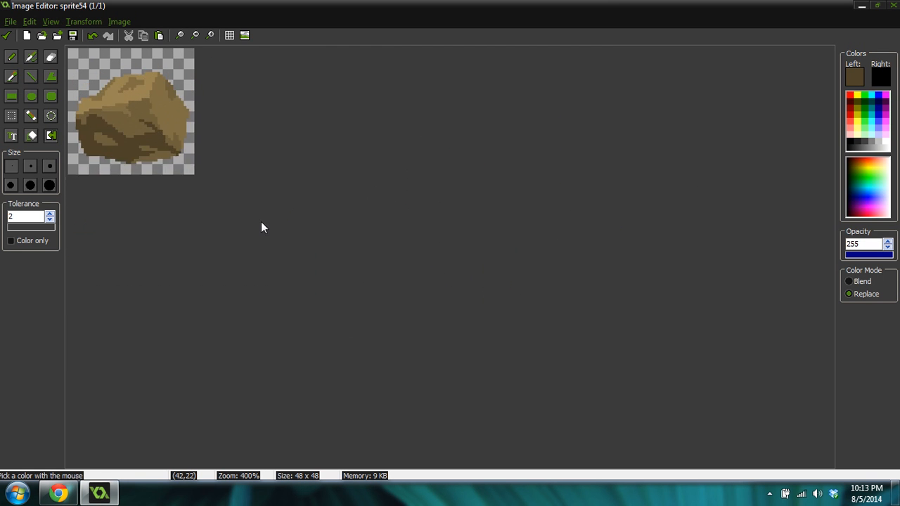
Darken the medium brown to RGB 98, 84, 53 and replace that colour throughout the boulder.
ctrl+scroll(261, 227, up, 1)
click(854, 77)
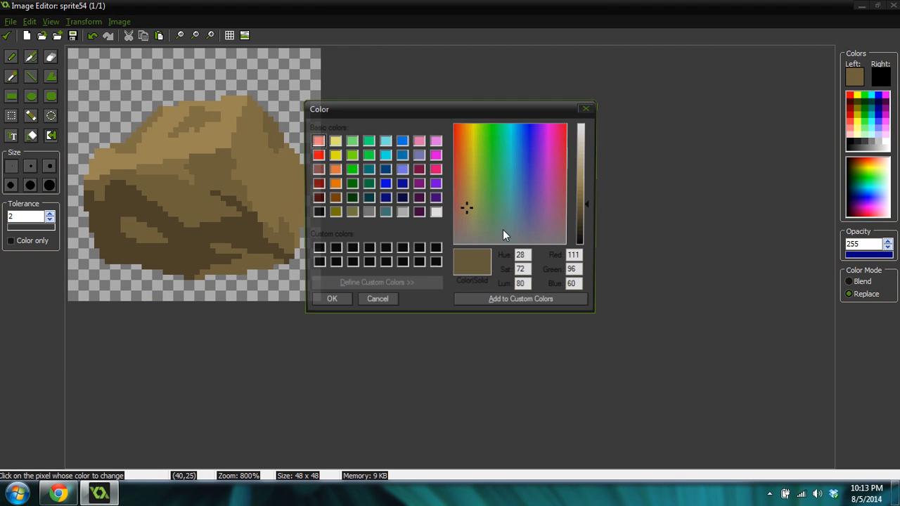
click(588, 210)
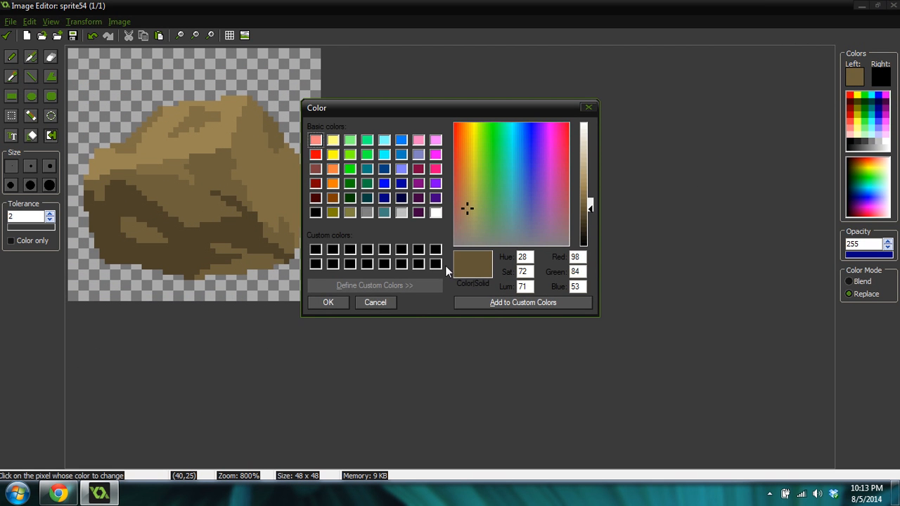
click(312, 305)
ctrl+scroll(290, 194, down, 2)
ctrl+scroll(290, 194, up, 2)
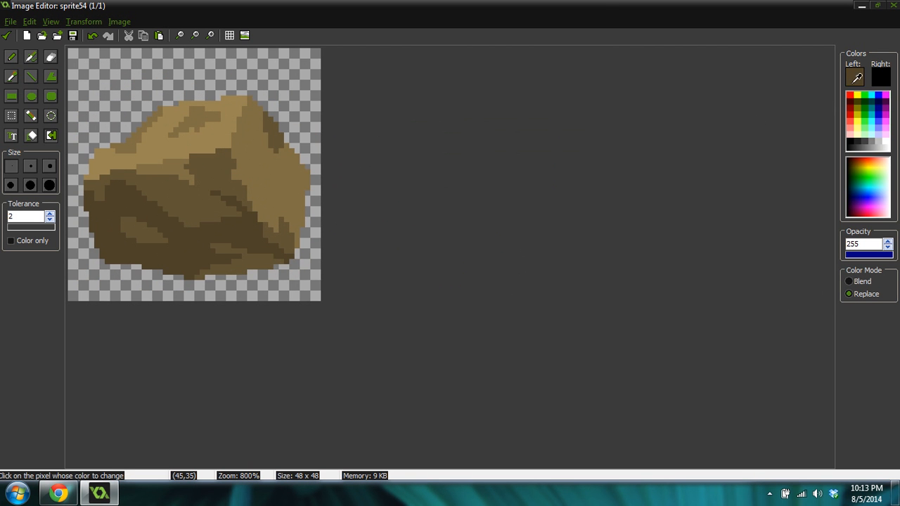
Darken the darkest brown to RGB 71, 61, 37 and replace that colour in the shadow areas.
click(853, 79)
click(589, 218)
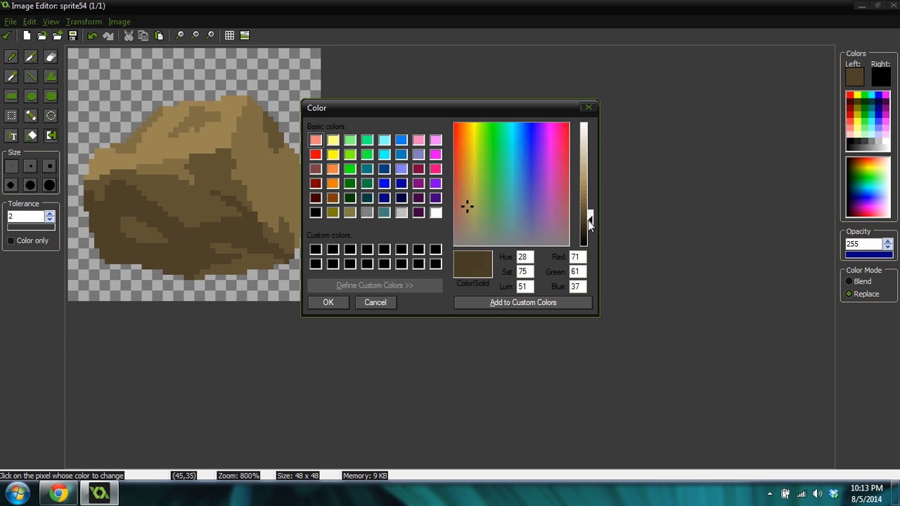
click(320, 303)
ctrl+scroll(366, 234, down, 1)
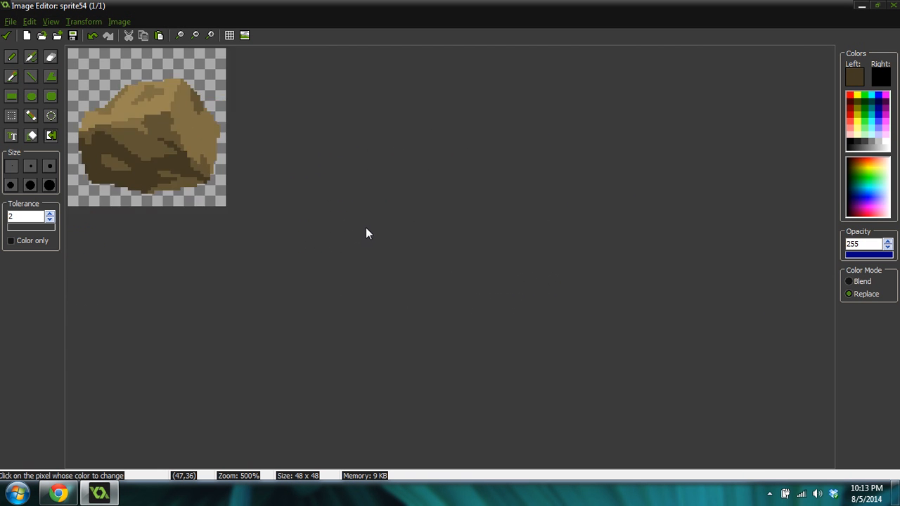
ctrl+scroll(362, 230, down, 2)
ctrl+scroll(345, 234, up, 3)
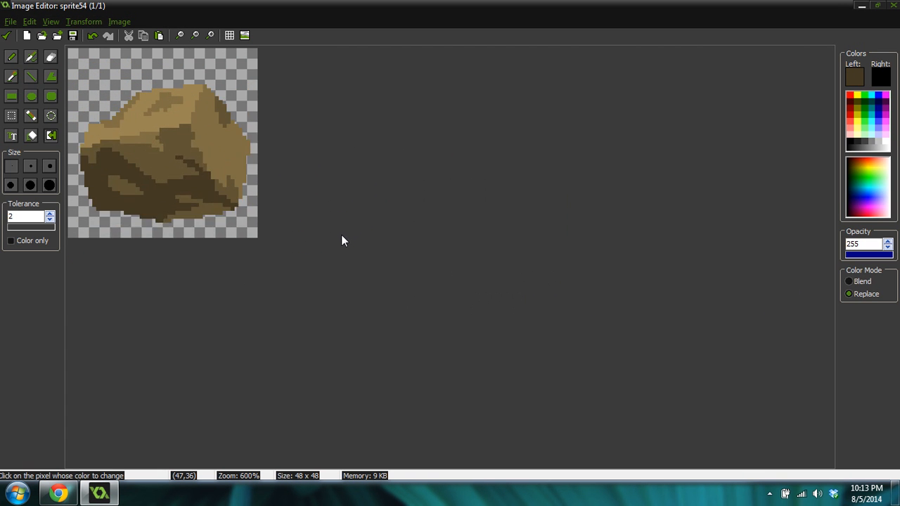
ctrl+scroll(341, 239, up, 1)
ctrl+scroll(309, 231, up, 1)
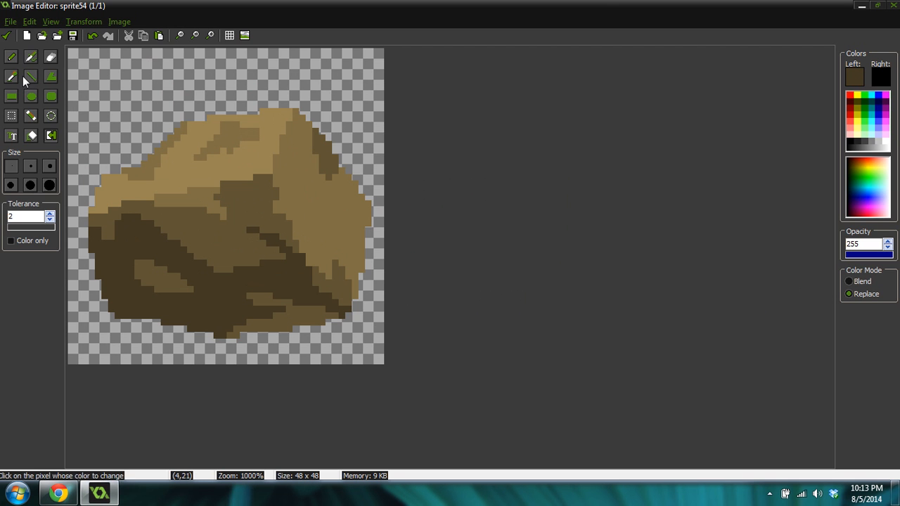
Shade the right facet's outer right edge with a medium-brown pencil strip, undoing unwanted strokes.
click(12, 56)
mouse_move(369, 213)
mouse_down()
mouse_move(357, 235)
mouse_move(371, 211)
mouse_move(357, 288)
mouse_move(369, 216)
mouse_up()
key(ctrl+z)
ctrl+scroll(383, 247, down, 5)
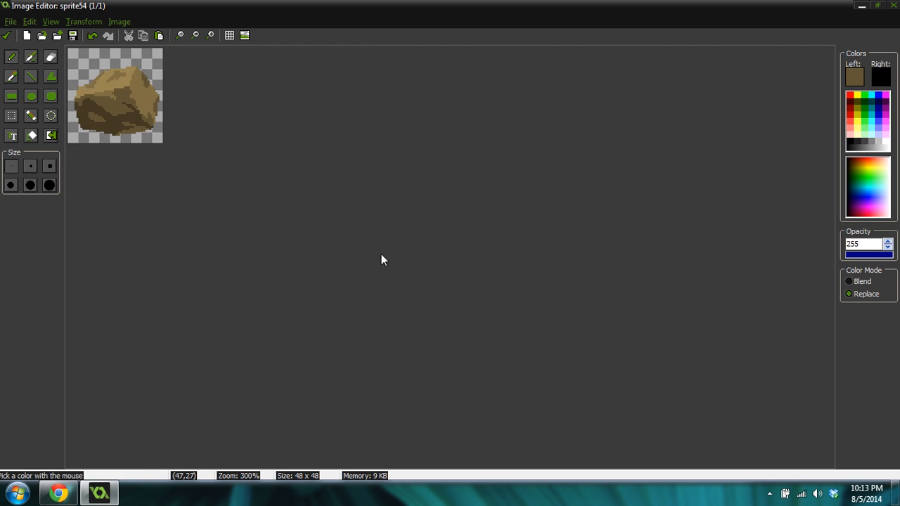
ctrl+scroll(330, 256, up, 4)
click(308, 251)
ctrl+scroll(306, 180, up, 1)
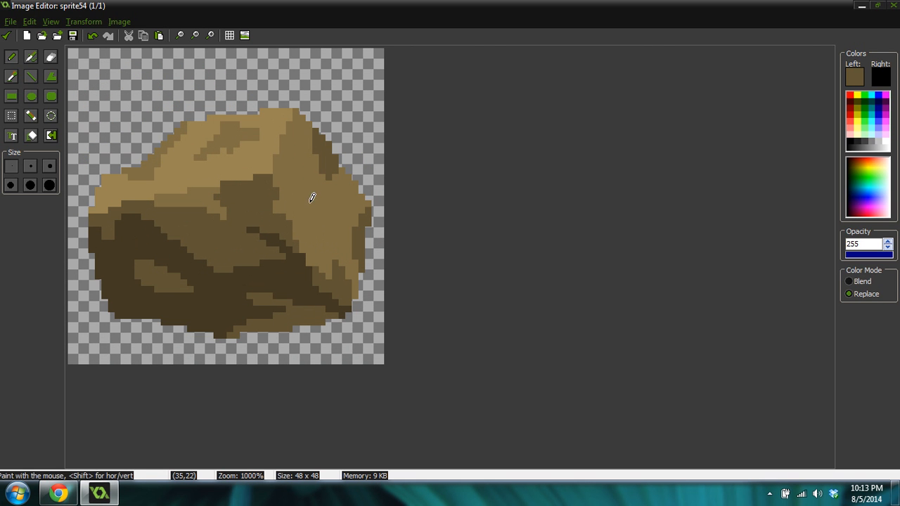
drag(348, 244, 335, 222)
key(ctrl+z)
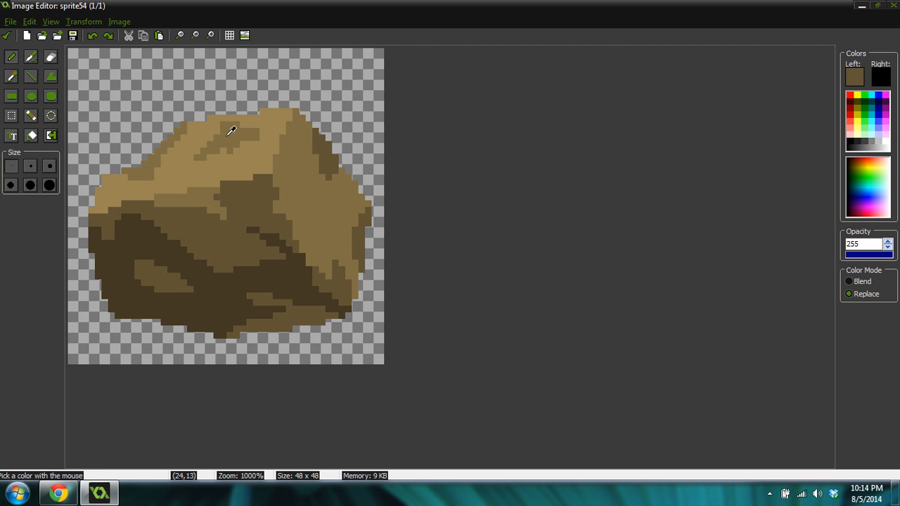
Sample the top facet's light tan and paint a highlight beside the shaded strip on the right facet's outer edge.
ctrl+click(263, 150)
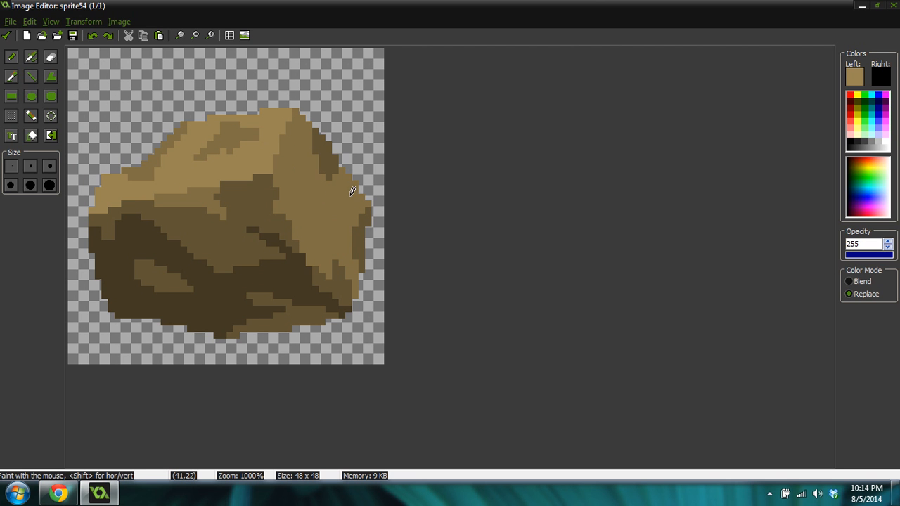
drag(353, 214, 354, 221)
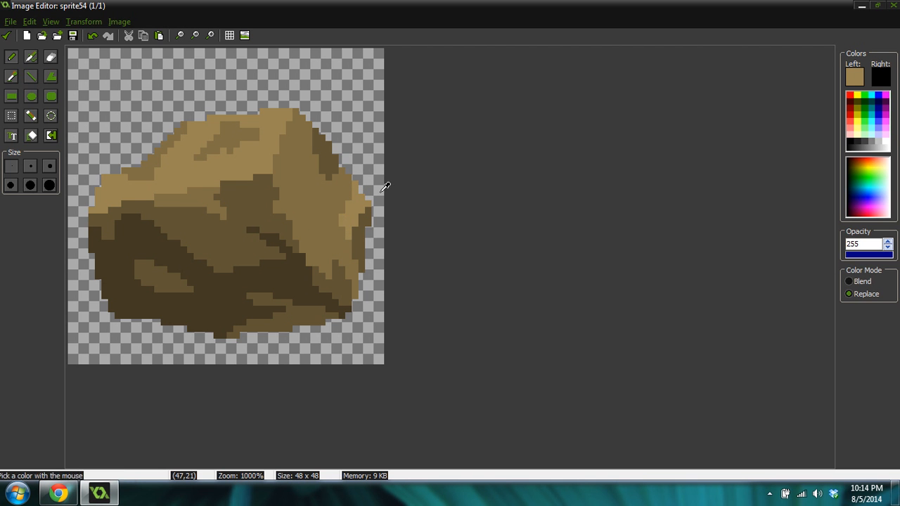
ctrl+scroll(347, 203, down, 2)
ctrl+scroll(334, 210, up, 3)
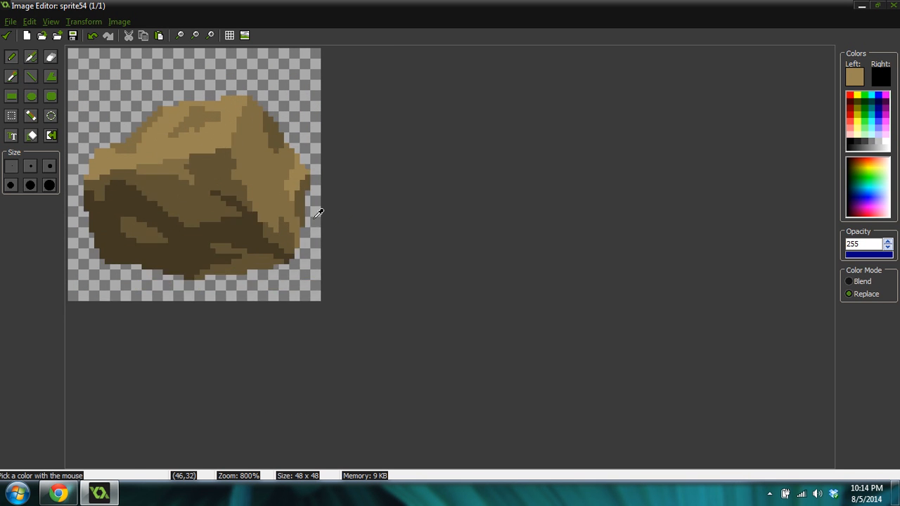
Sample the medium brown, add a lighter strip down the boulder's left edge, and trim its upper end with transparency.
ctrl+click(156, 273)
mouse_move(92, 250)
mouse_down()
mouse_move(101, 289)
mouse_move(84, 259)
mouse_move(85, 228)
mouse_up()
ctrl+scroll(235, 188, down, 5)
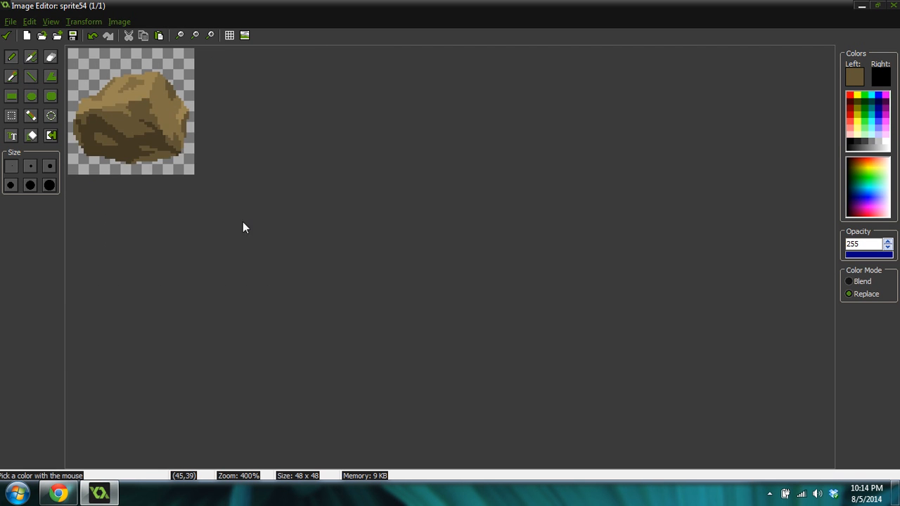
ctrl+scroll(219, 227, up, 5)
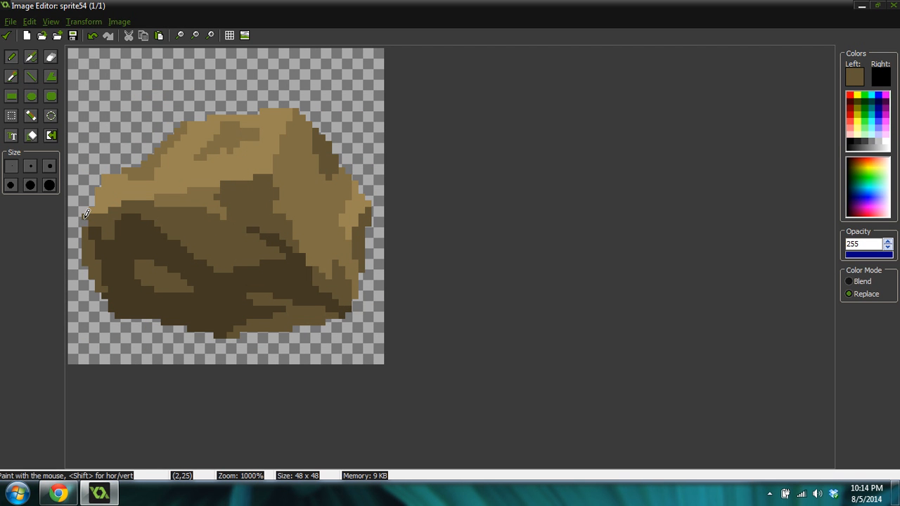
ctrl+click(87, 213)
ctrl+scroll(328, 191, down, 8)
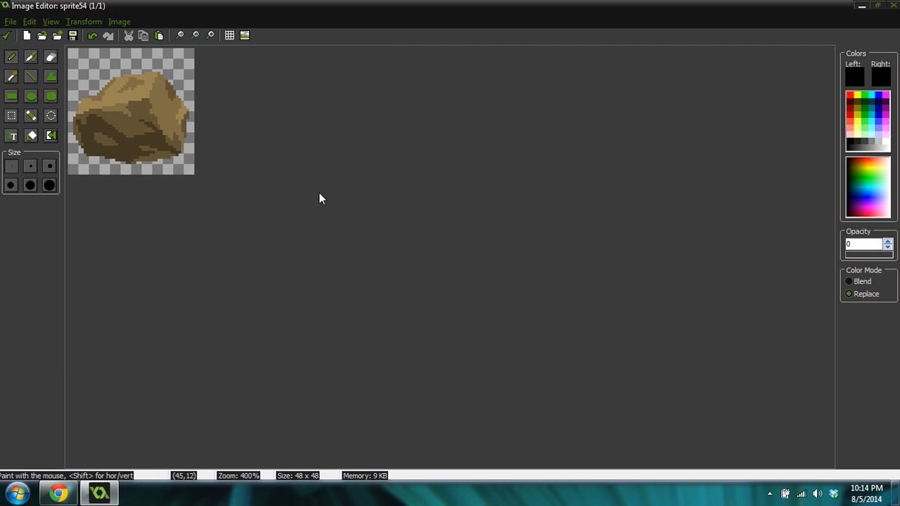
ctrl+scroll(303, 206, up, 8)
ctrl+scroll(292, 212, down, 4)
ctrl+scroll(320, 229, down, 1)
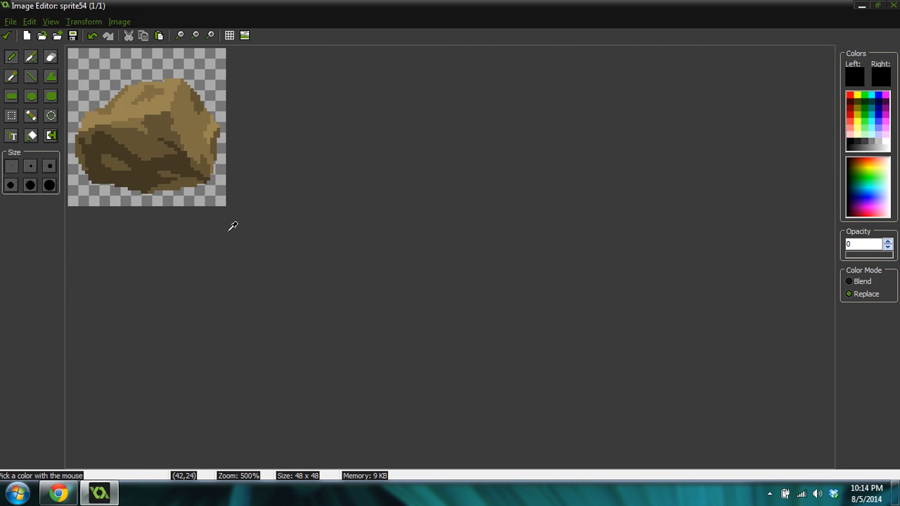
Paint a small dark-brown crack in the centre facet's upper left and thin it with the sampled medium brown.
ctrl+scroll(260, 230, up, 7)
ctrl+click(232, 363)
mouse_move(278, 233)
mouse_down()
mouse_move(252, 222)
mouse_move(271, 241)
mouse_up()
ctrl+click(278, 238)
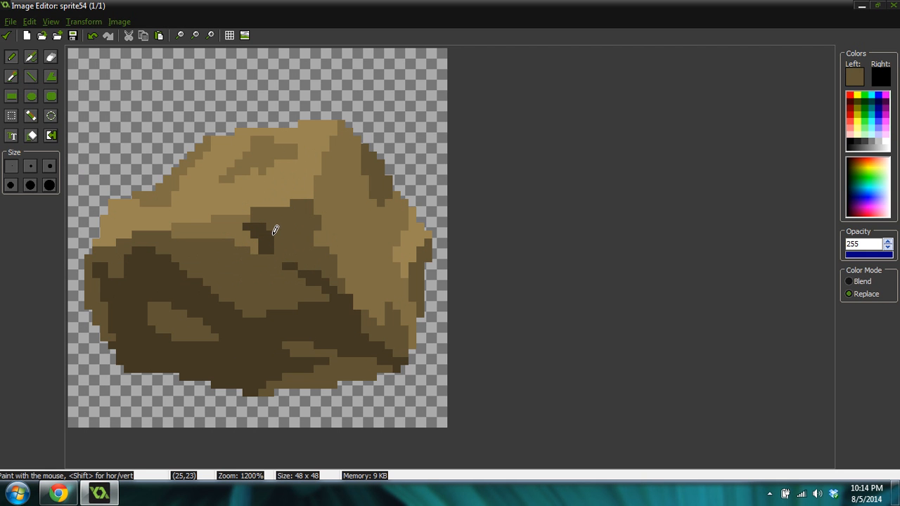
ctrl+scroll(352, 190, down, 3)
ctrl+scroll(248, 194, up, 2)
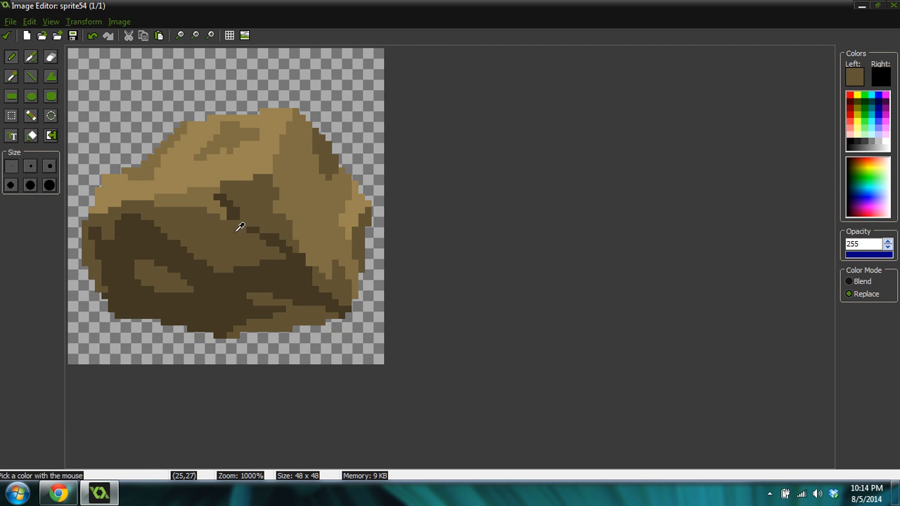
ctrl+scroll(359, 198, down, 2)
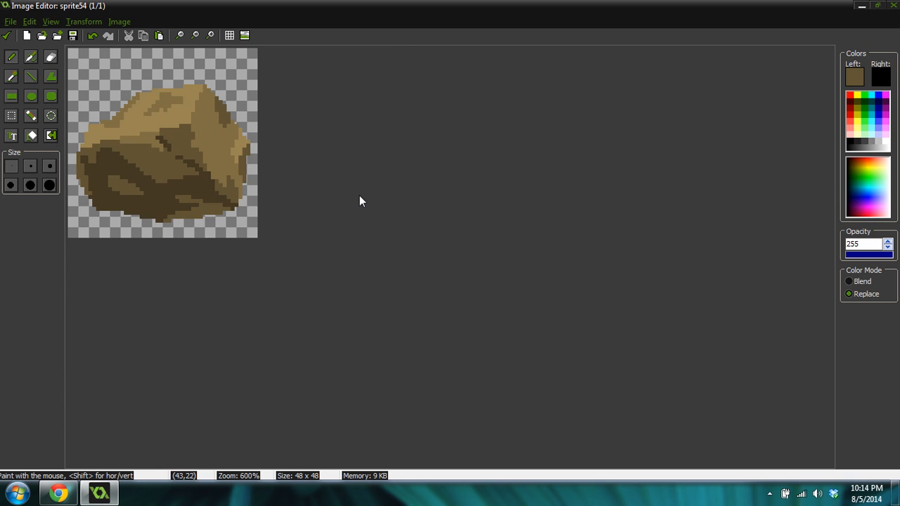
ctrl+scroll(309, 204, down, 4)
ctrl+scroll(276, 209, up, 1)
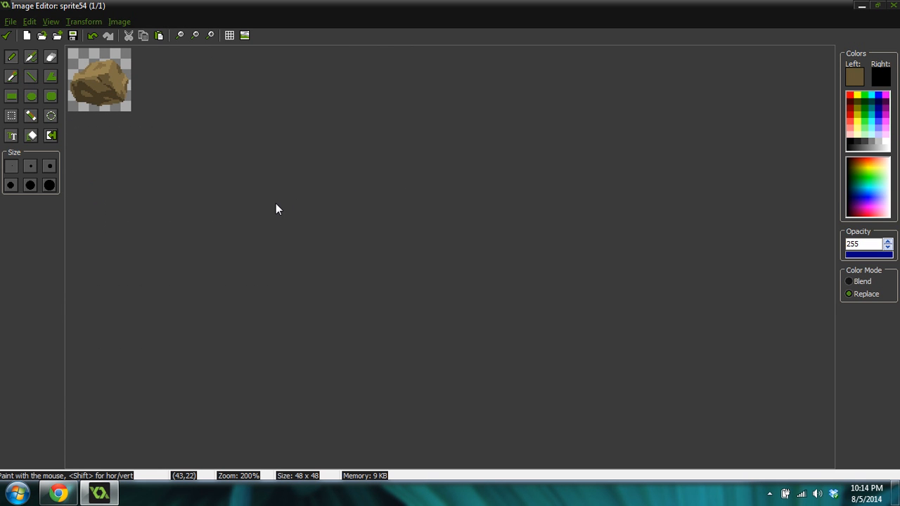